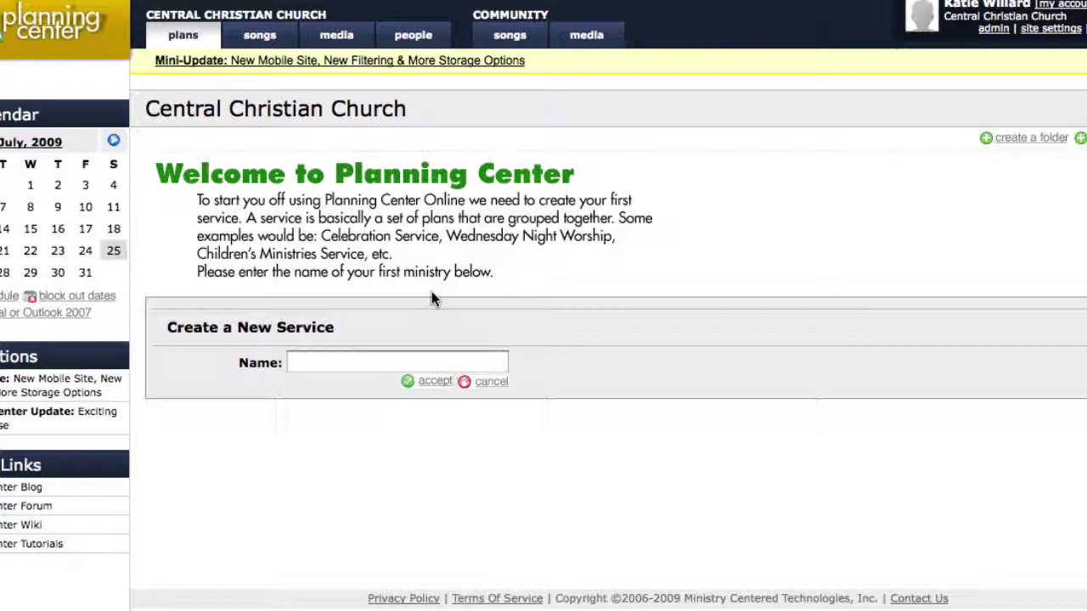
# Create a new service named 'Contemporary Service' and begin adding a start time to its plan
pyautogui.click(414, 363)
pyautogui.write('Contemp')
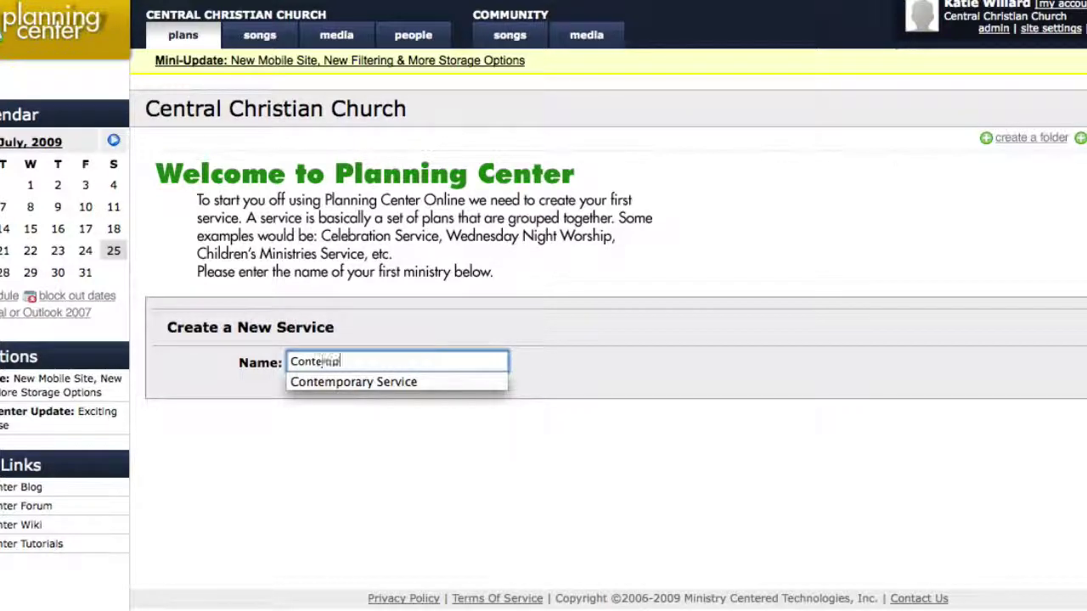
pyautogui.write('orary Service')
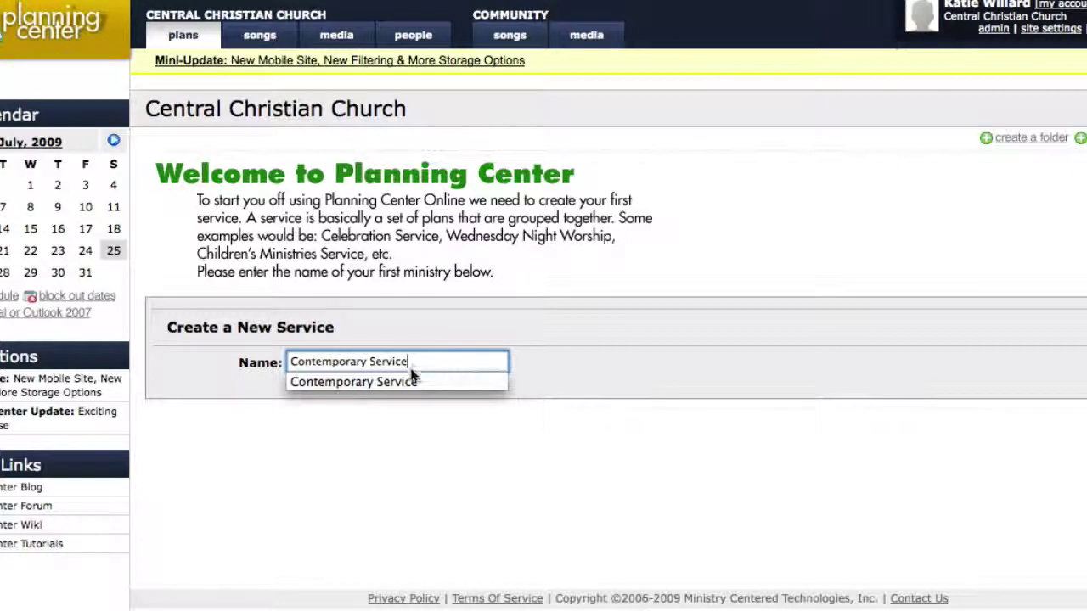
pyautogui.click(411, 381)
pyautogui.click(449, 383)
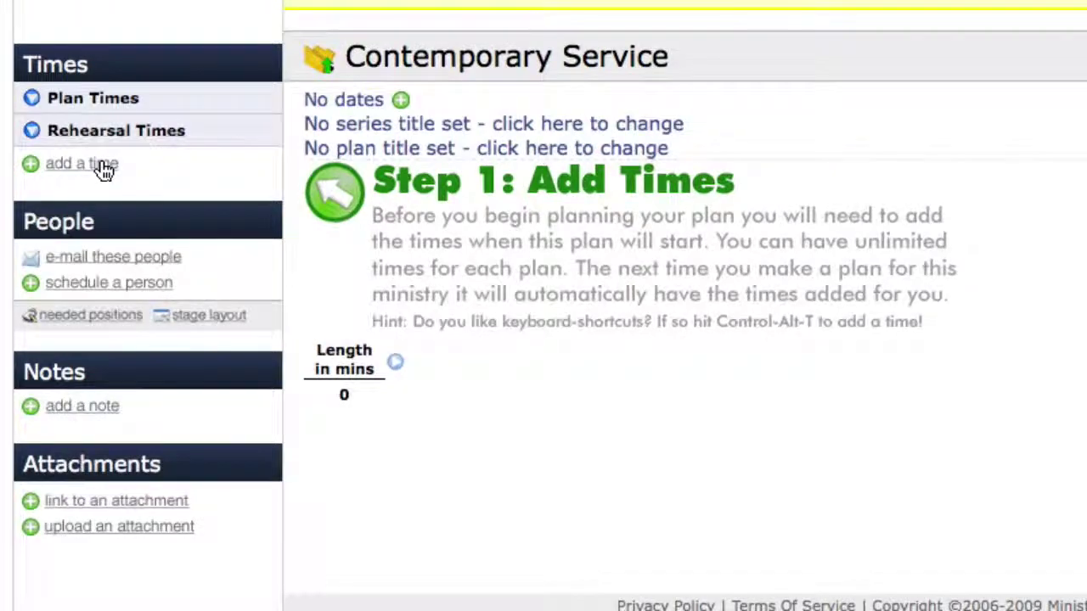
pyautogui.click(99, 163)
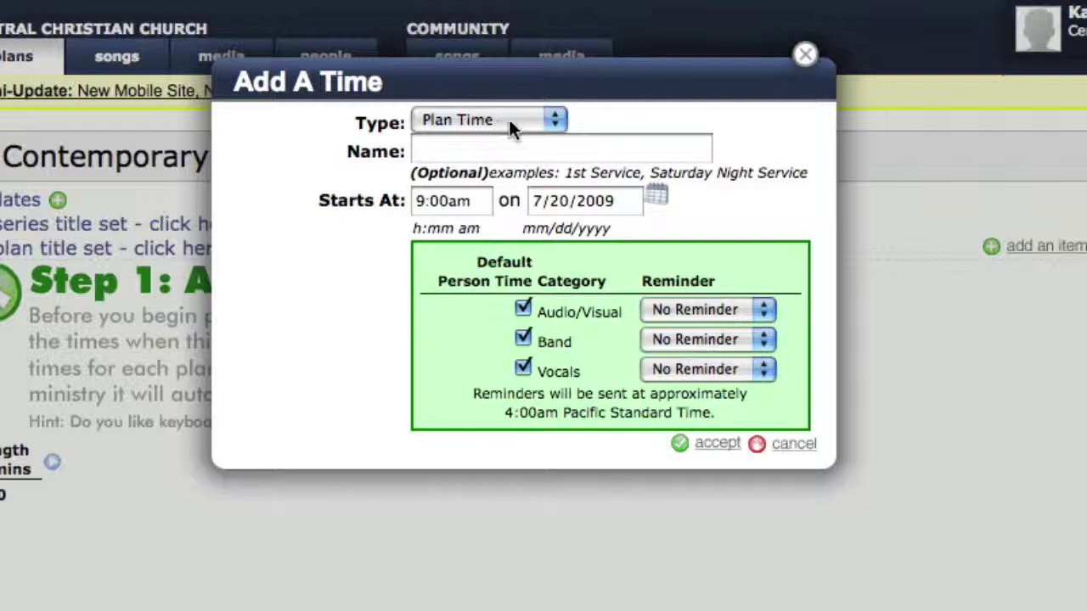
# Save a Plan Time starting 9:30am on 7/25/2009, leaving Vocals at No Reminder
pyautogui.click(552, 120)
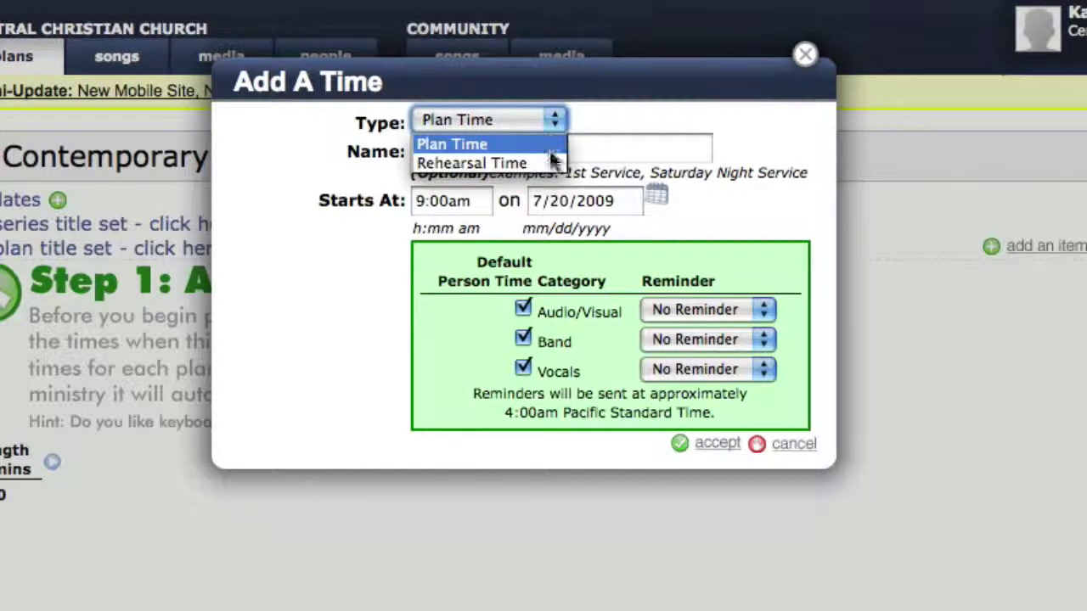
pyautogui.click(618, 128)
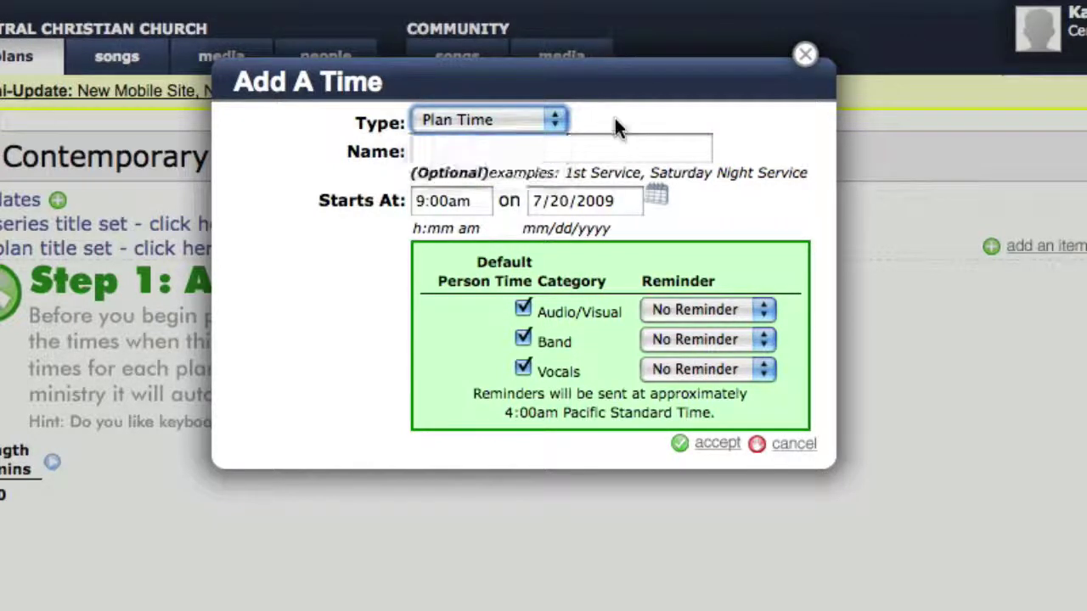
pyautogui.click(438, 205)
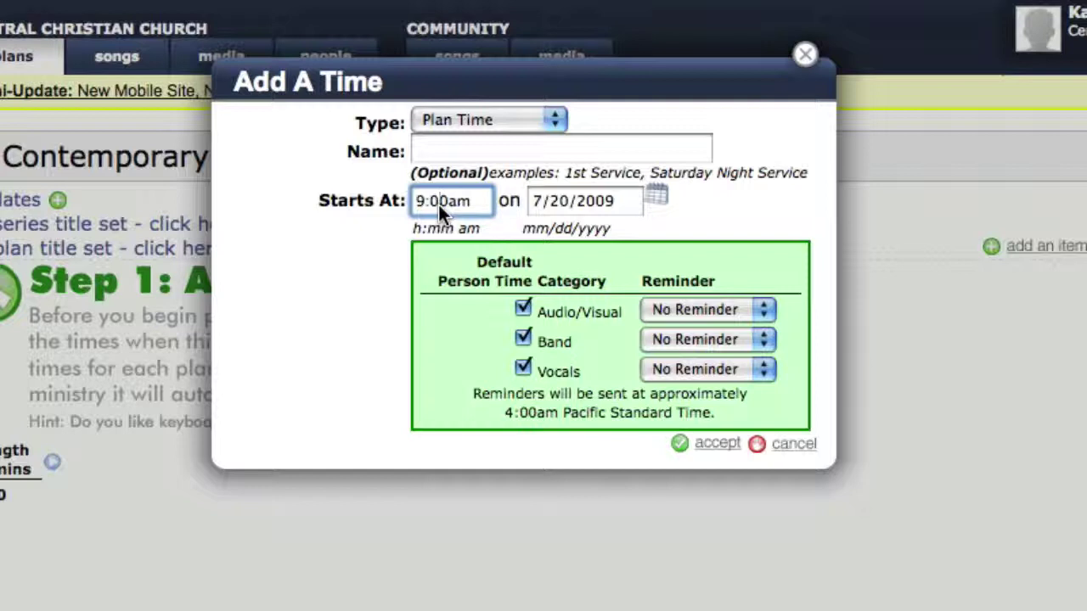
pyautogui.press('BackSpace')
pyautogui.write('3')
pyautogui.click(565, 195)
pyautogui.press('BackSpace')
pyautogui.write('5')
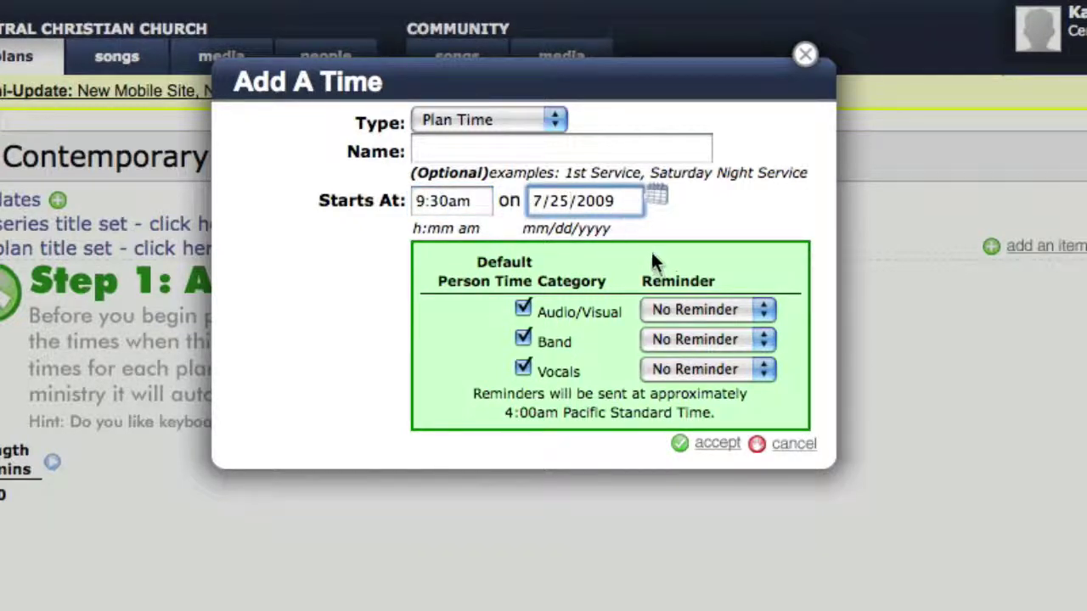
pyautogui.click(688, 371)
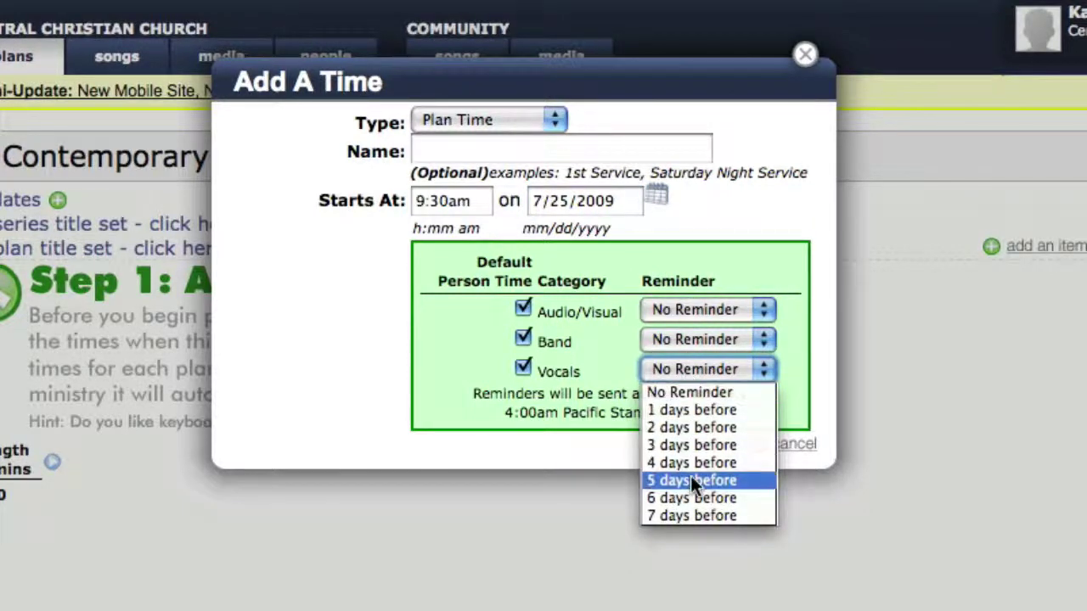
pyautogui.click(679, 371)
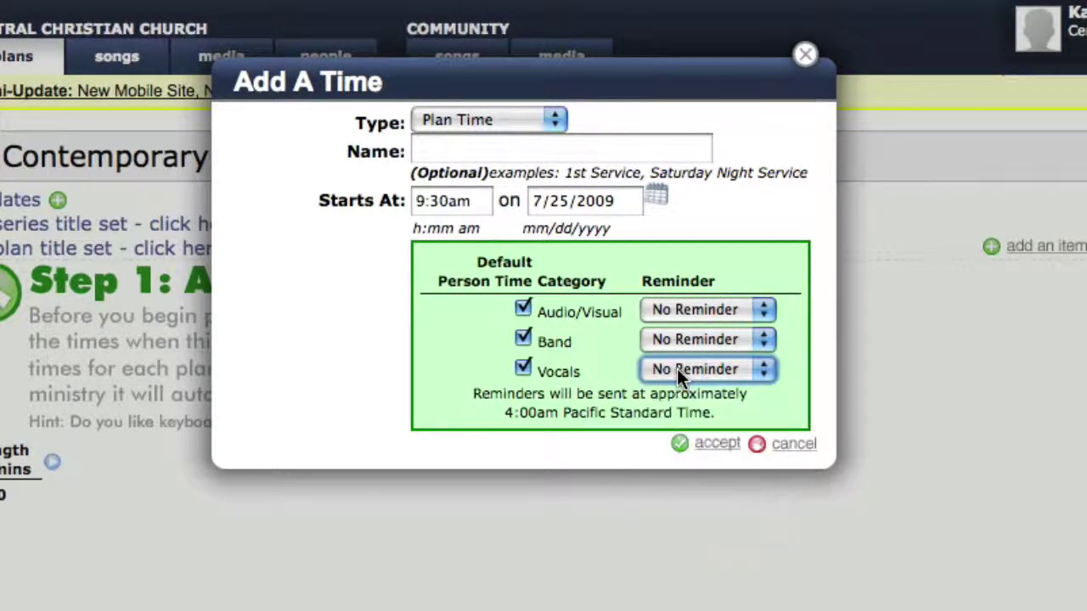
pyautogui.click(712, 452)
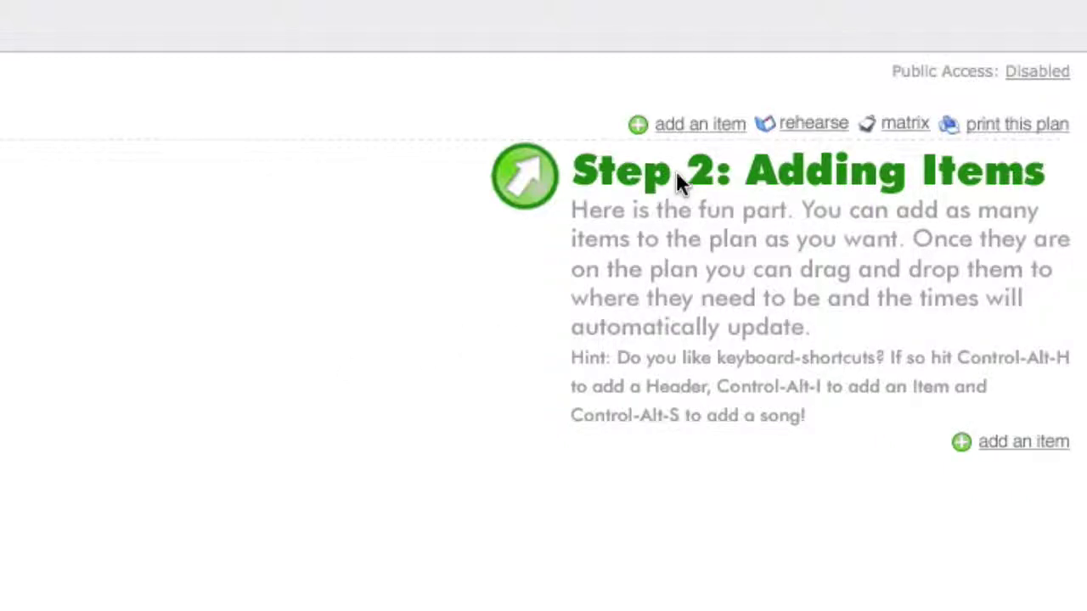
# Add a 2-minute 'Meet and Greet' item set to During Service
pyautogui.click(701, 134)
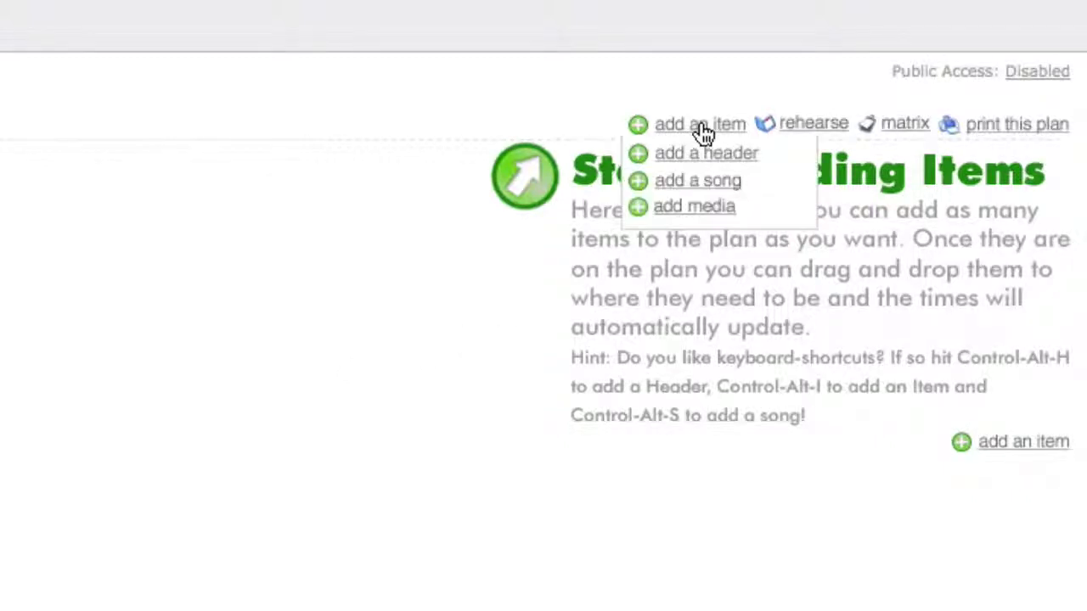
pyautogui.click(702, 134)
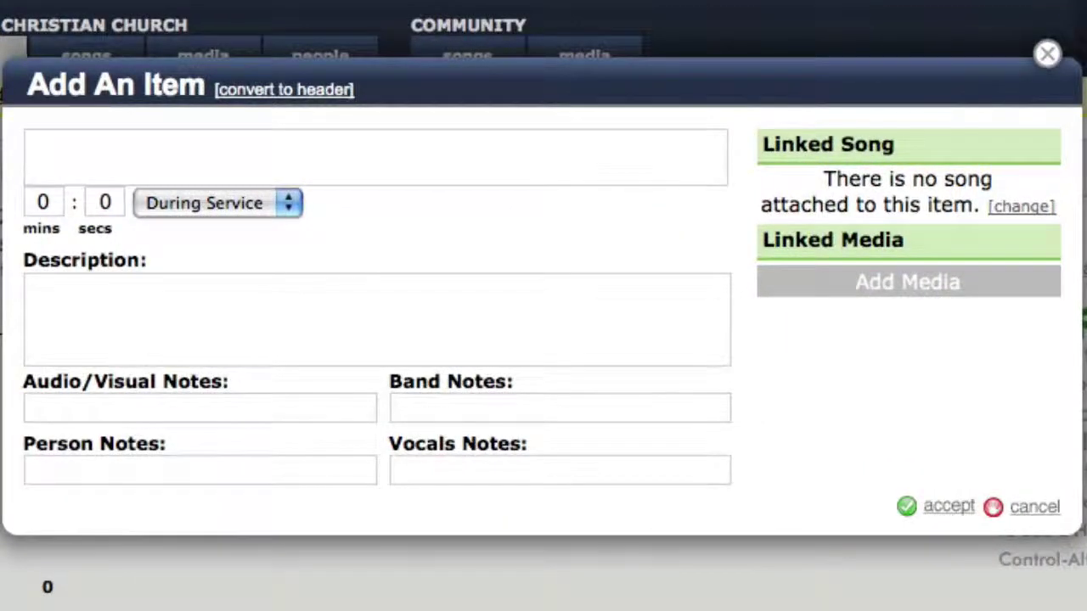
pyautogui.write('Meet and Greet')
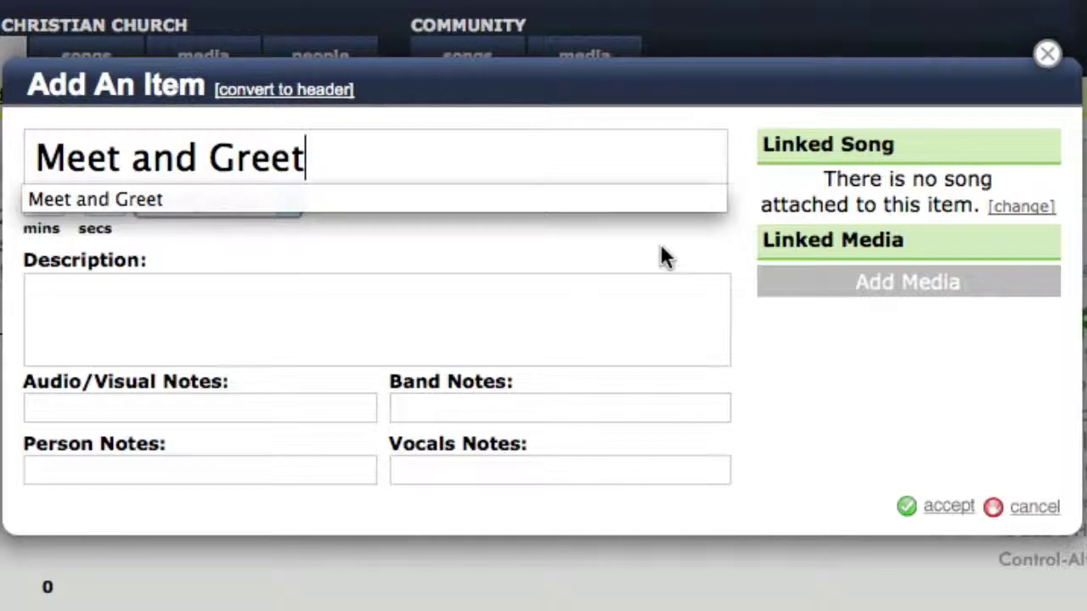
pyautogui.press('Escape')
pyautogui.click(52, 197)
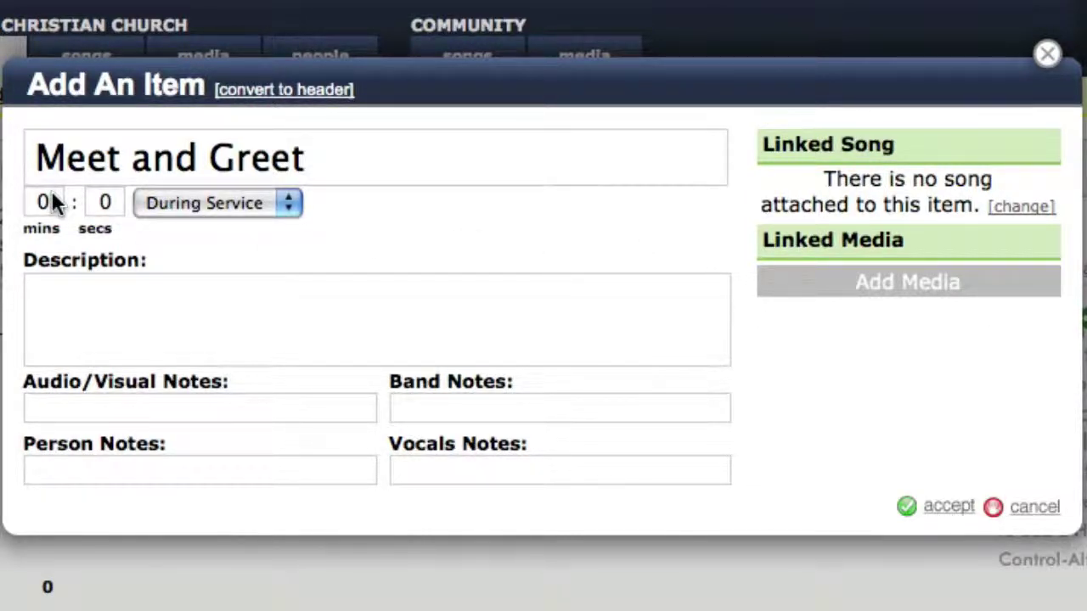
pyautogui.press('BackSpace')
pyautogui.write('2')
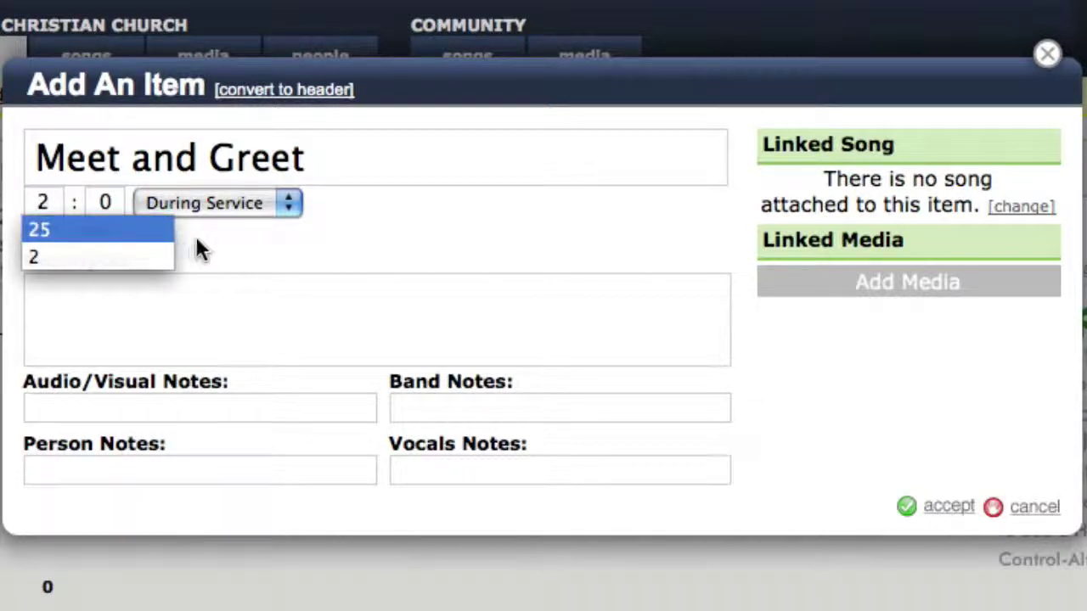
pyautogui.press('Escape')
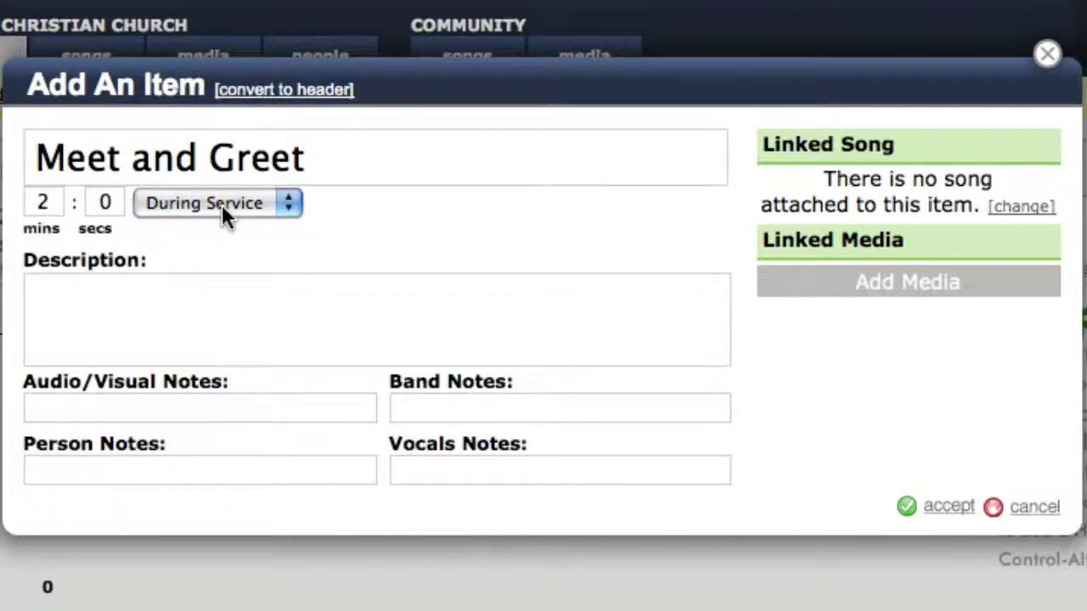
pyautogui.click(222, 205)
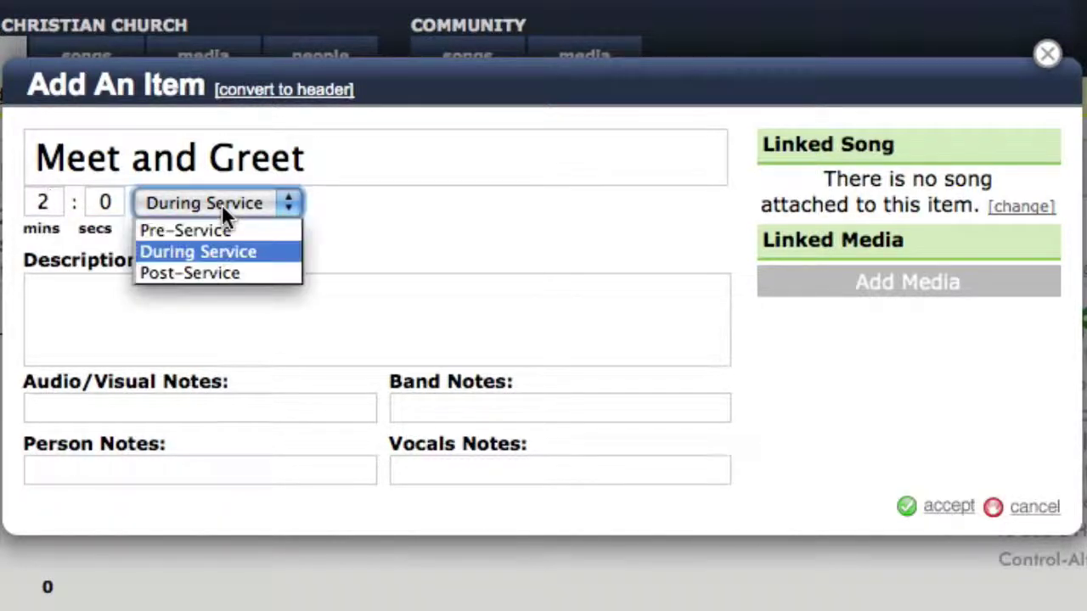
pyautogui.click(229, 255)
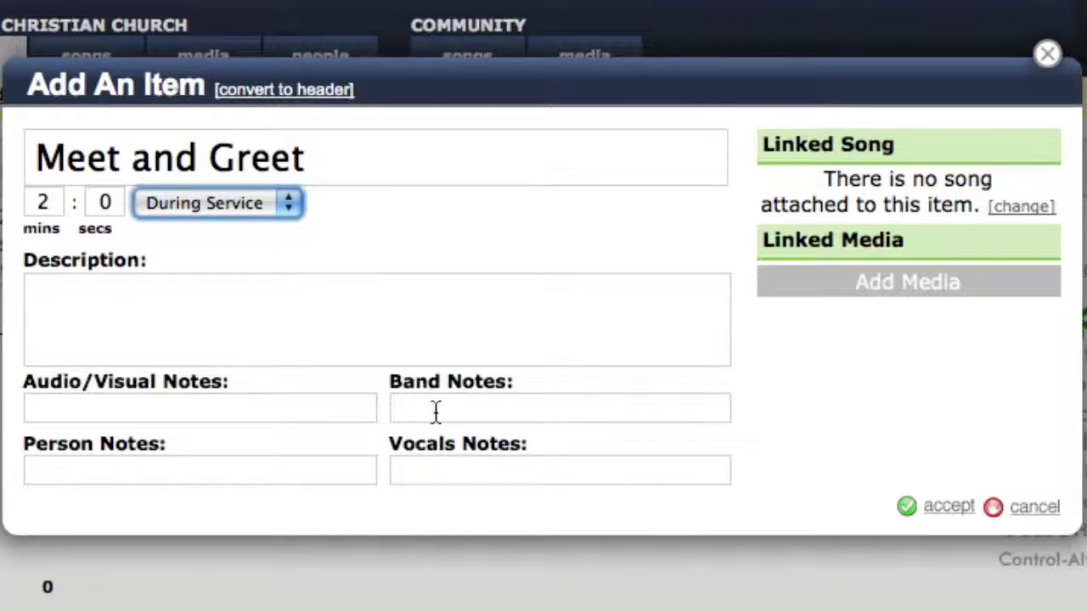
pyautogui.click(938, 512)
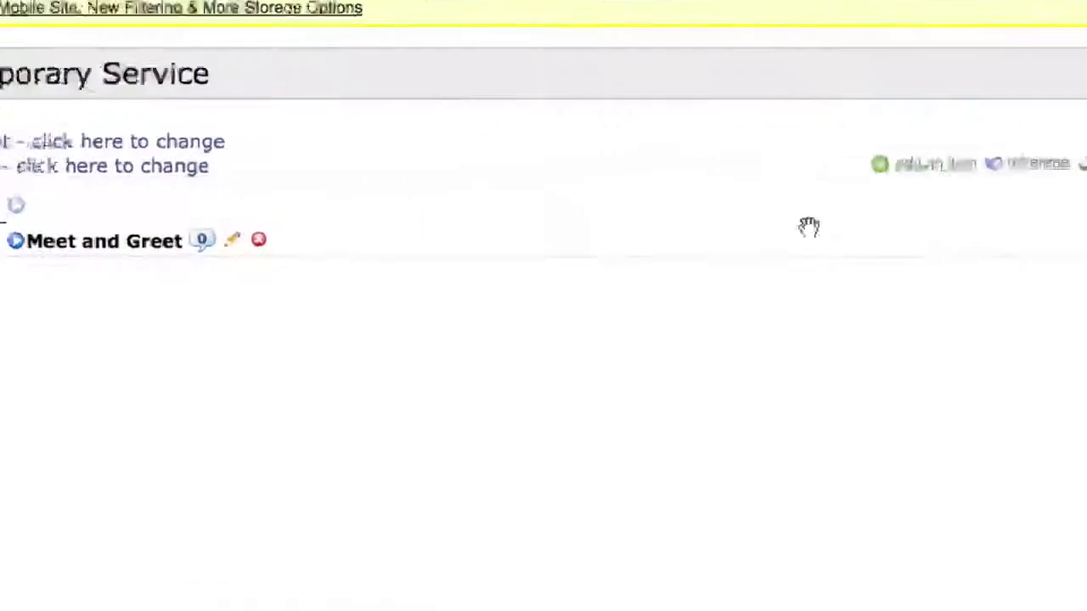
# Add a 3-minute 'Announcements' item to the plan
pyautogui.moveTo(1062, 199)
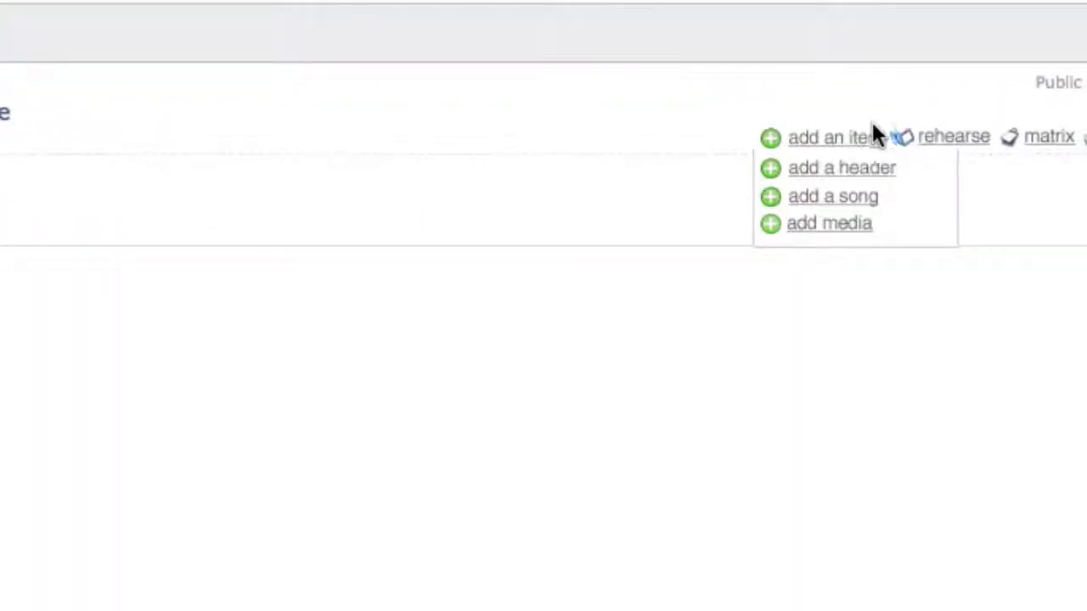
pyautogui.click(875, 138)
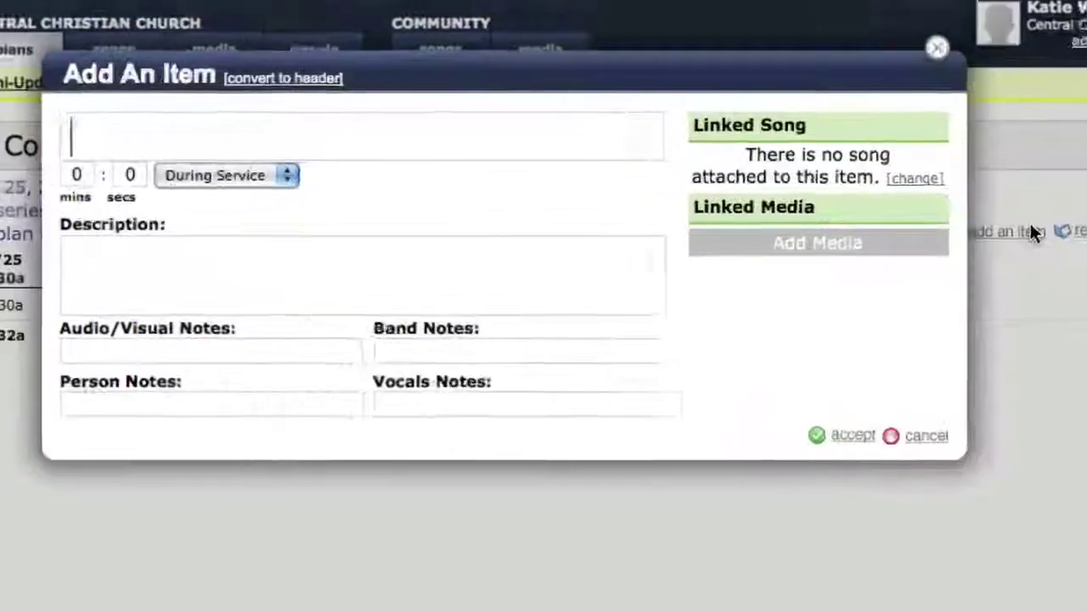
pyautogui.write('Announcements')
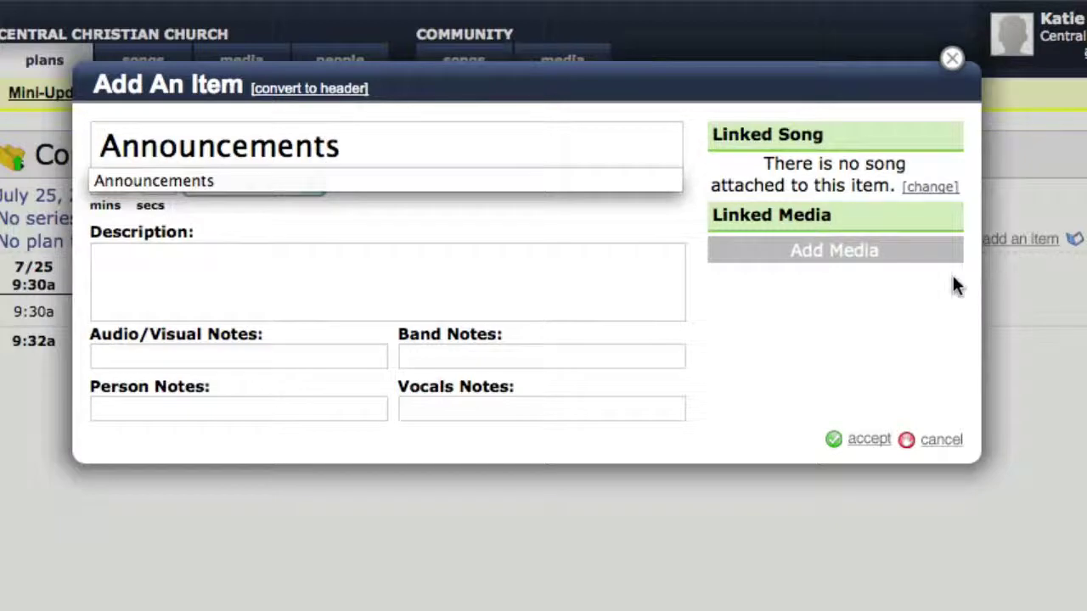
pyautogui.click(594, 217)
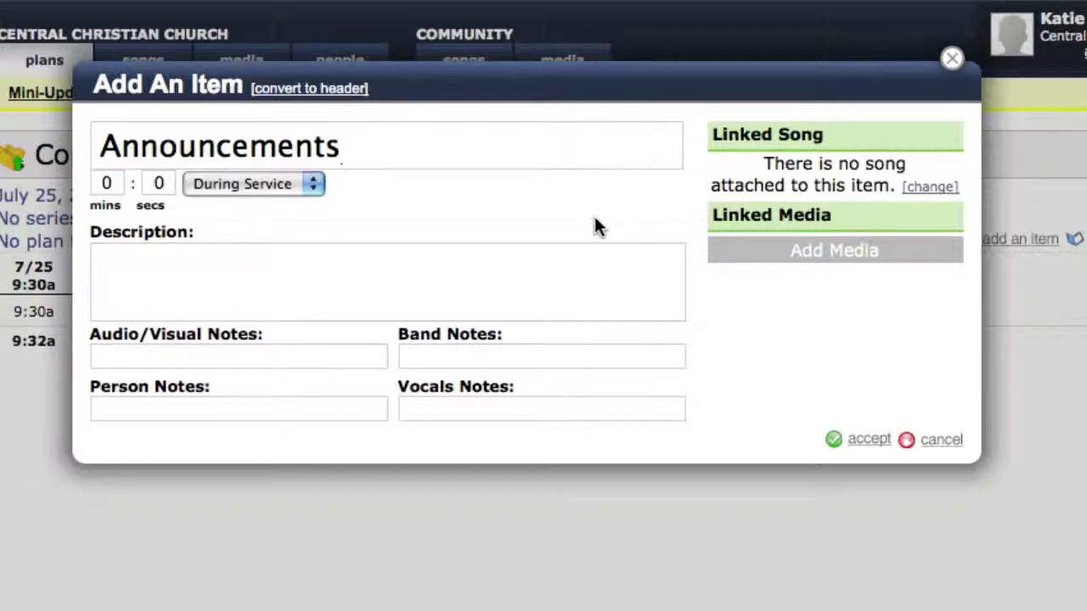
pyautogui.click(111, 184)
pyautogui.write('3')
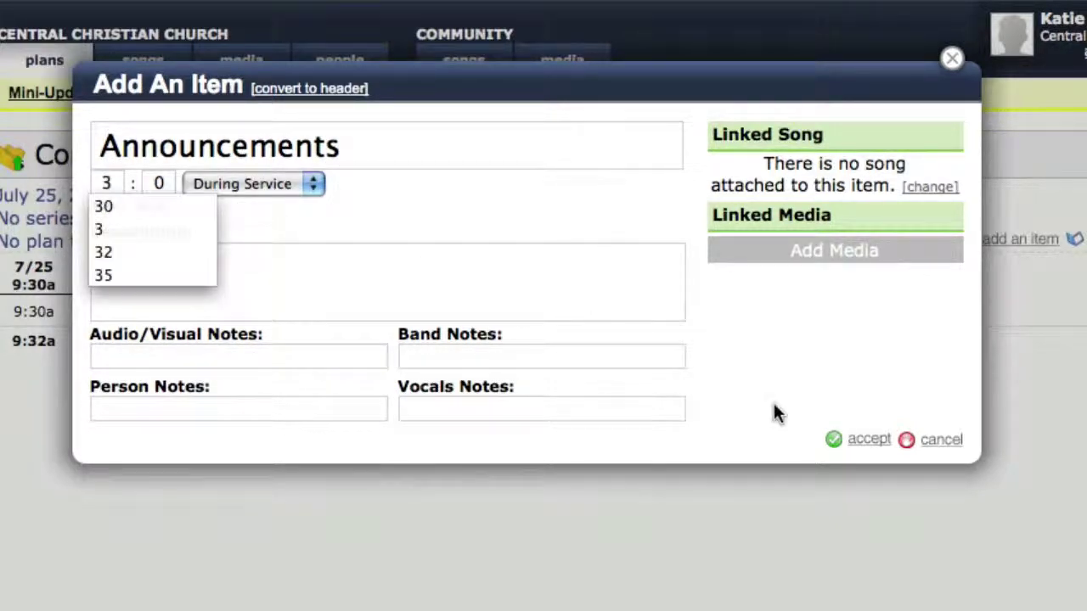
pyautogui.click(862, 439)
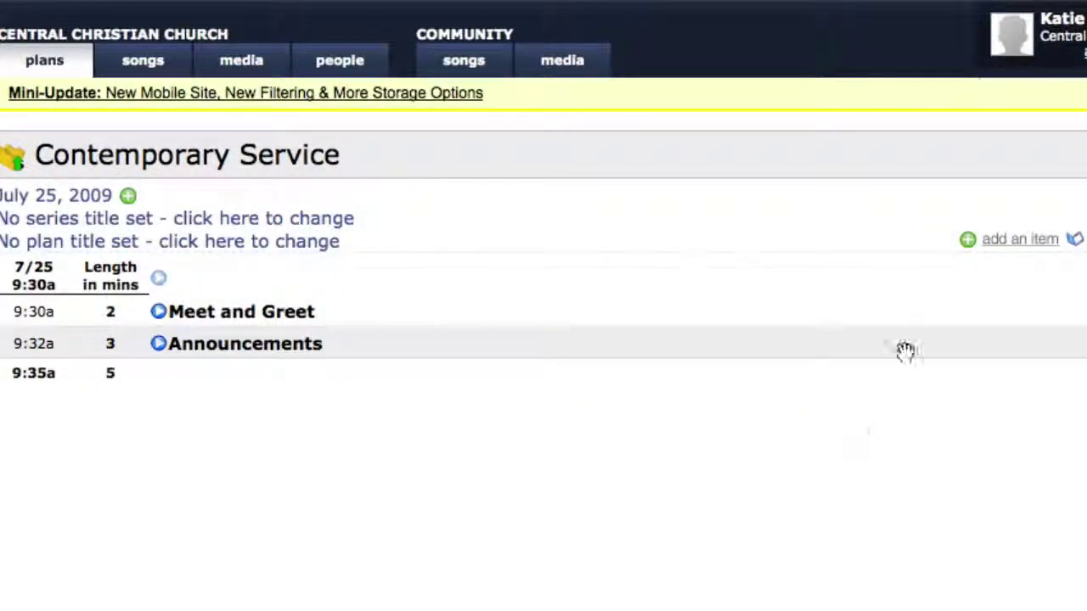
# Start adding a song, then cancel without adding anything
pyautogui.click(1015, 239)
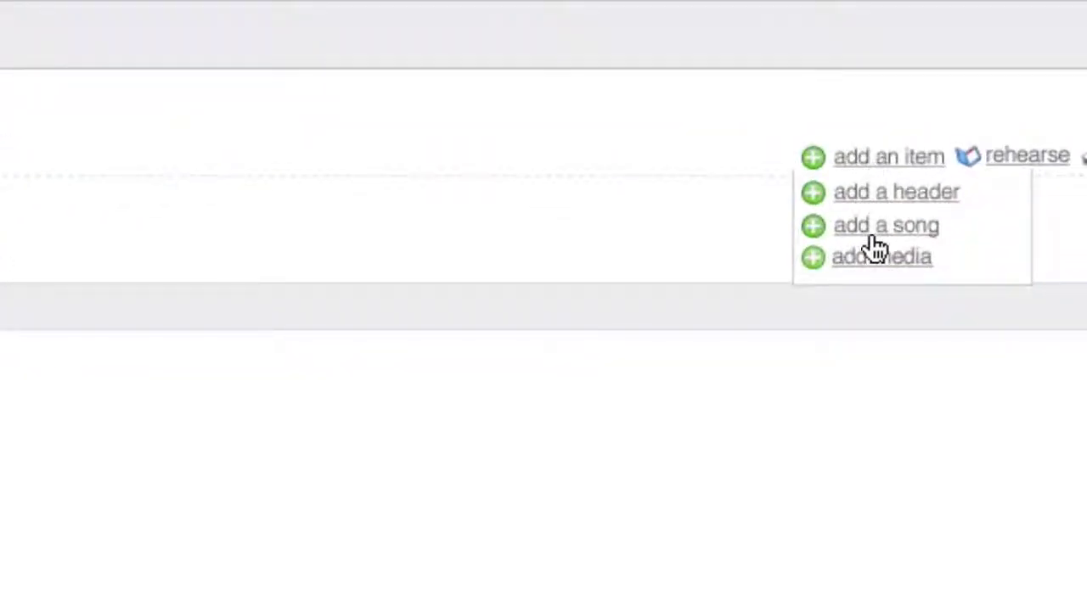
pyautogui.click(880, 232)
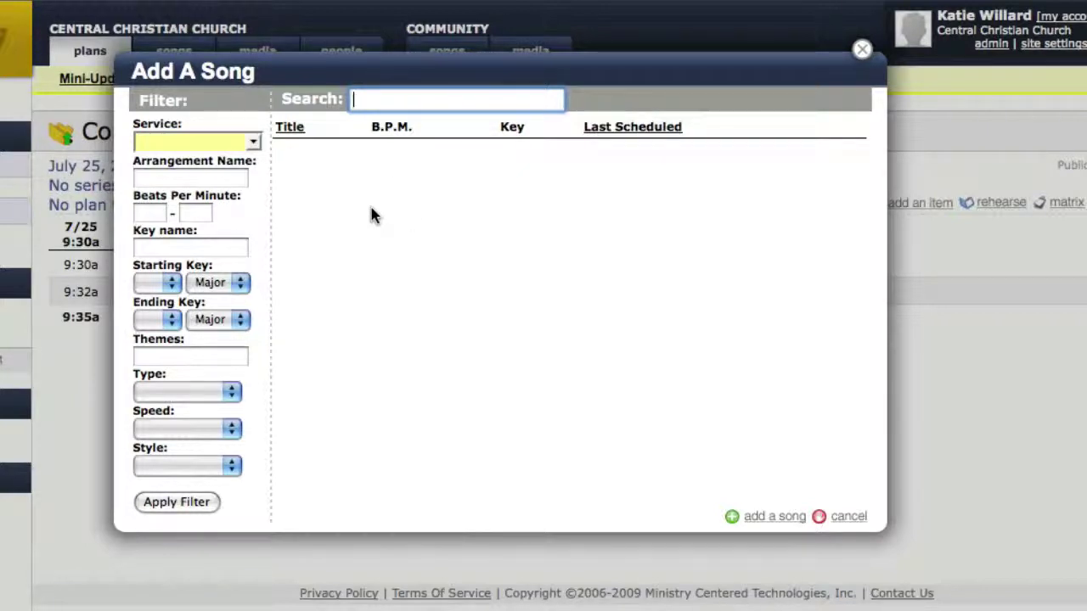
pyautogui.click(853, 515)
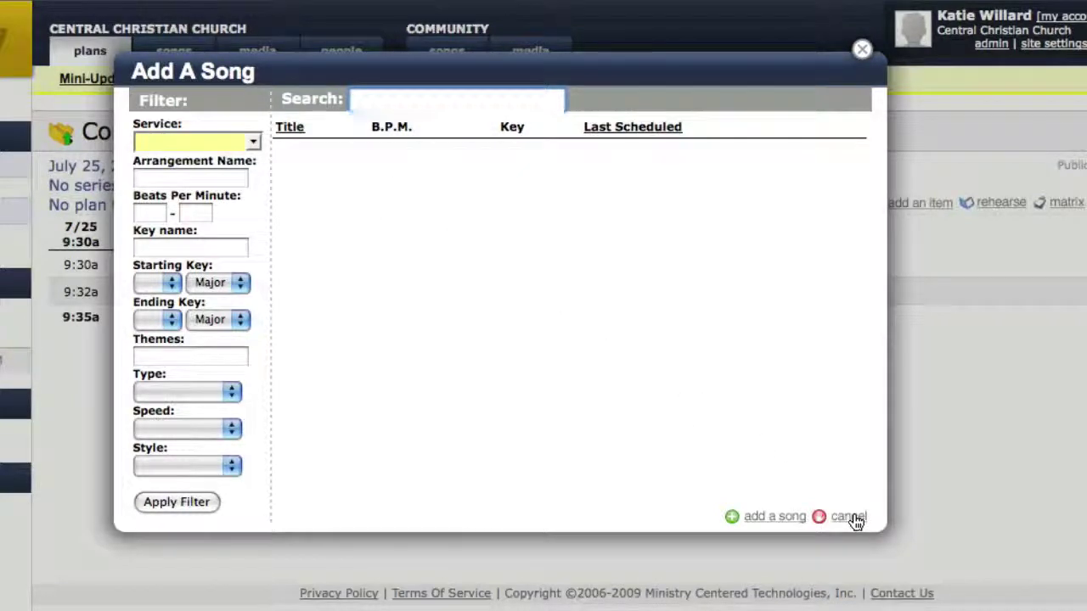
pyautogui.click(861, 379)
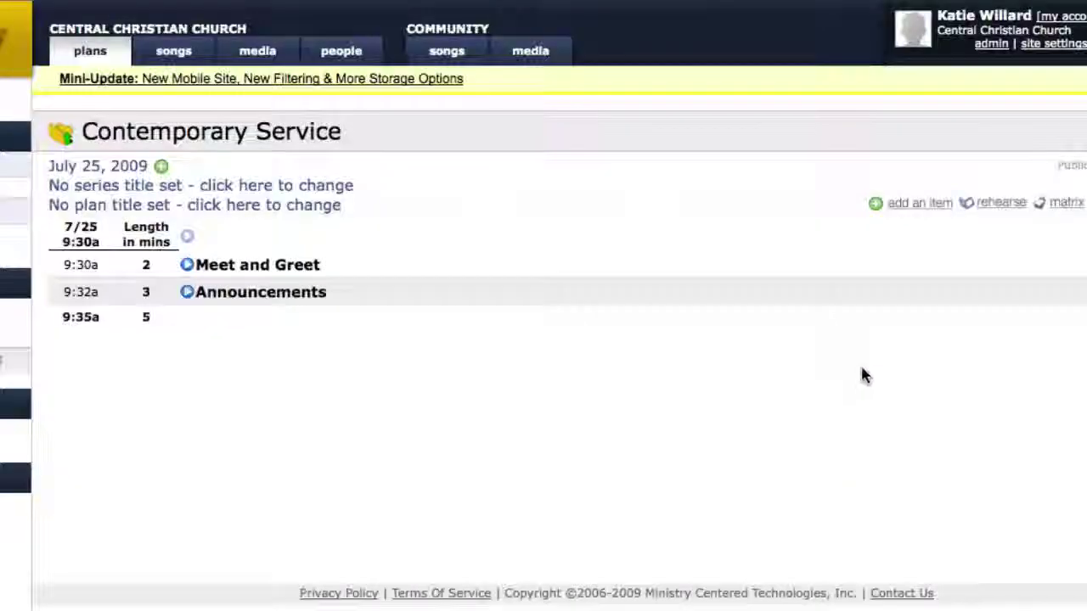
pyautogui.click(988, 208)
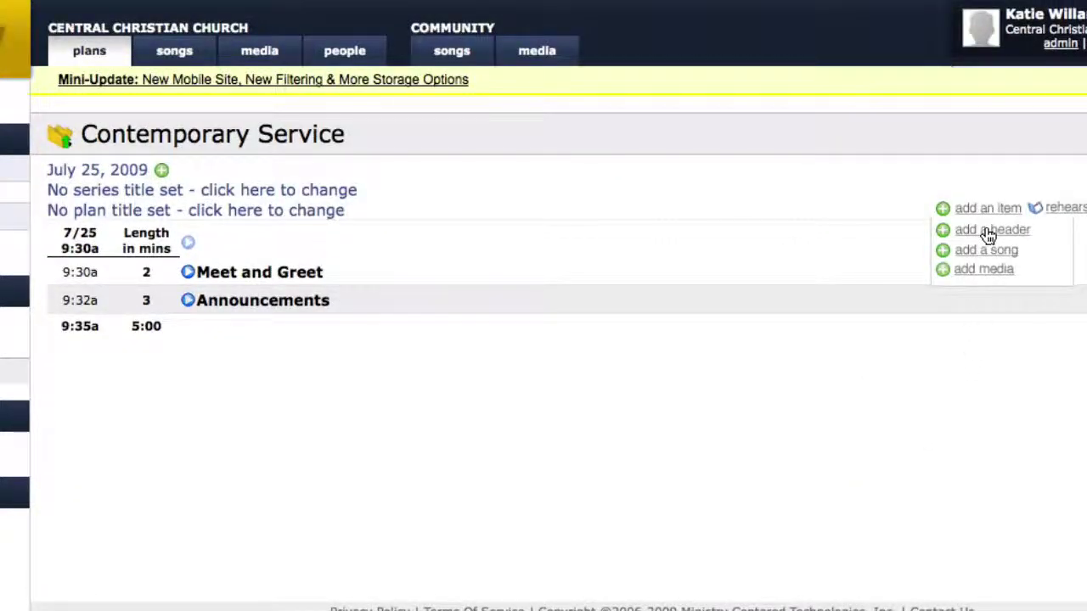
# Add a 'Worship Set' header and rearrange rows so it sits below Announcements
pyautogui.click(989, 230)
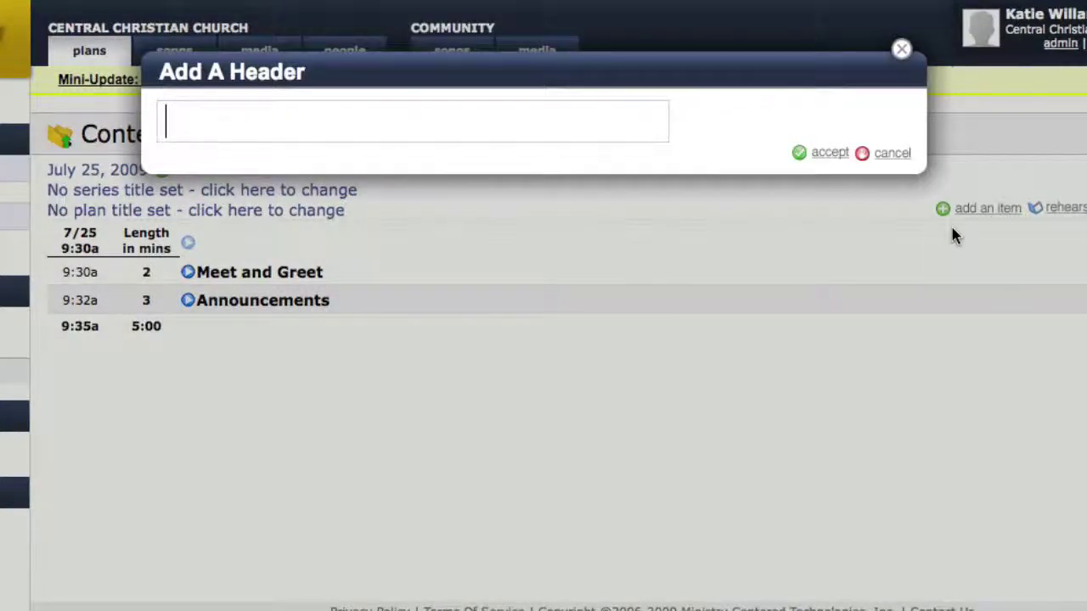
pyautogui.write('Worship')
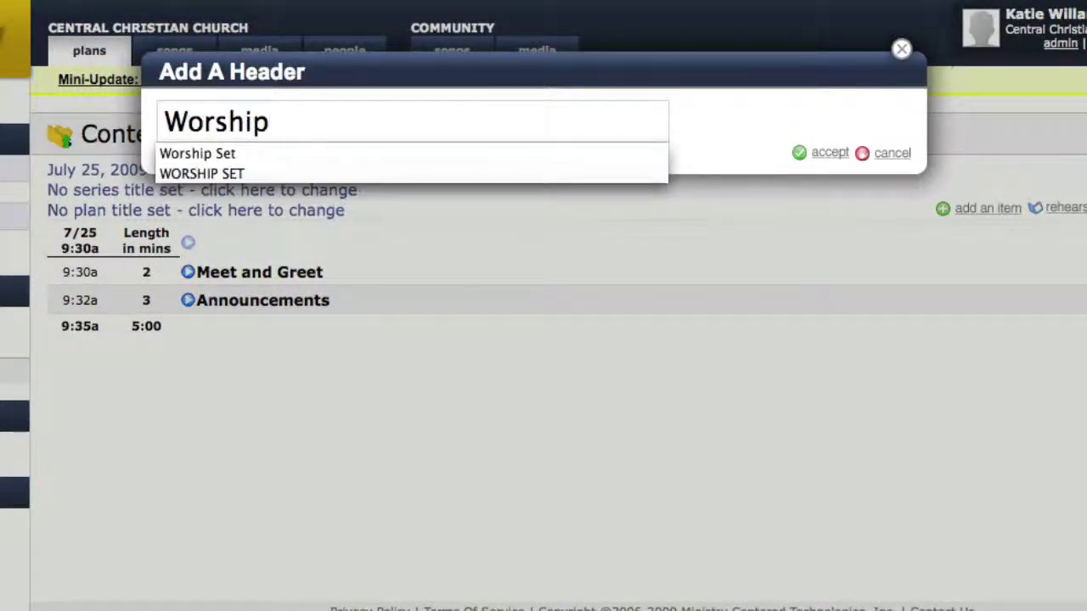
pyautogui.write(' Set')
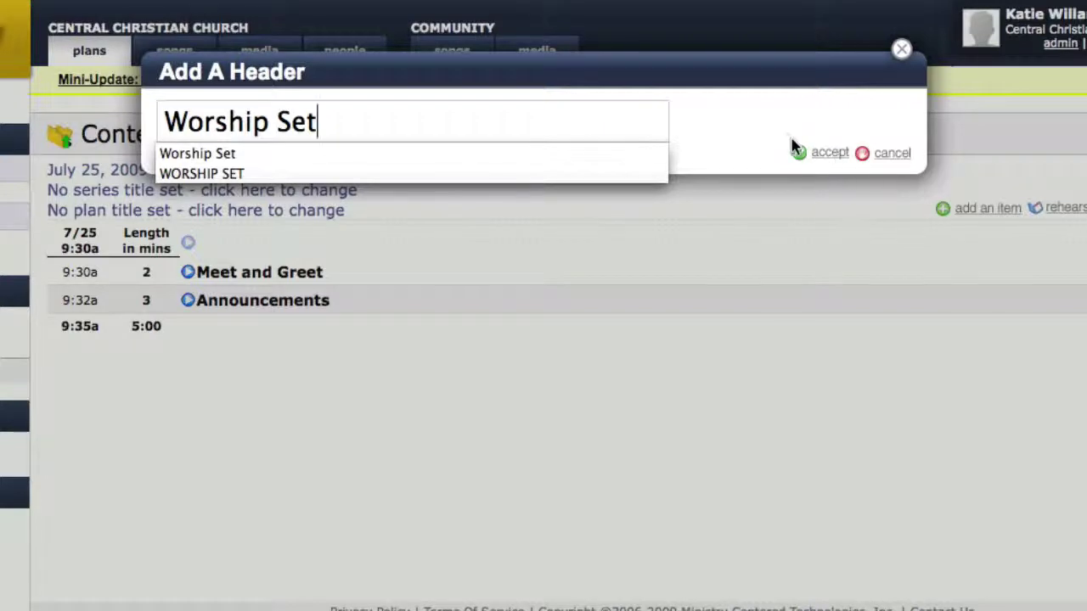
pyautogui.click(833, 157)
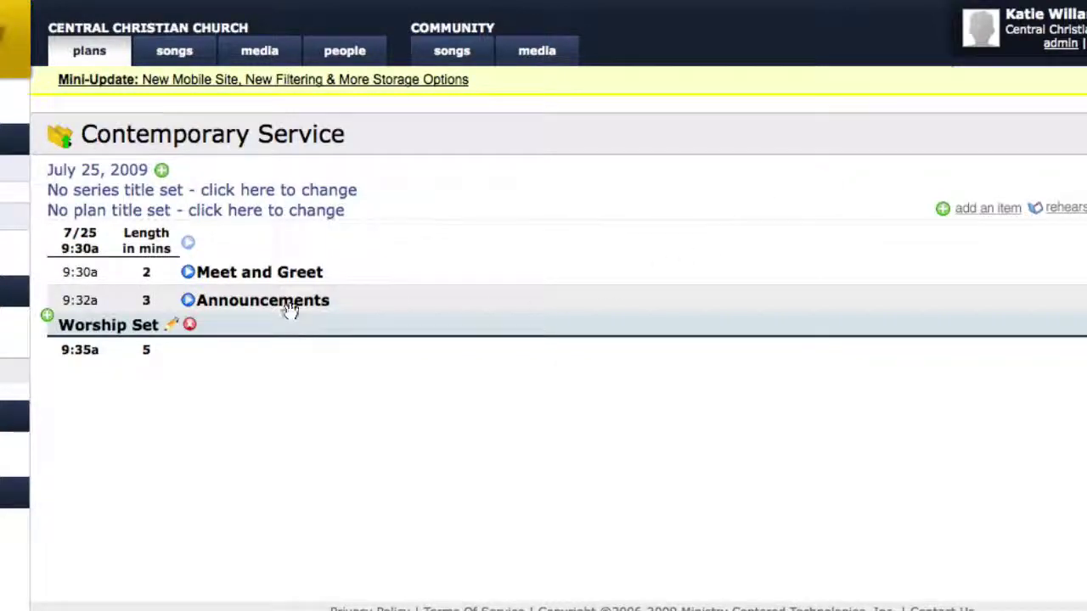
pyautogui.moveTo(291, 306); pyautogui.dragTo(280, 345)
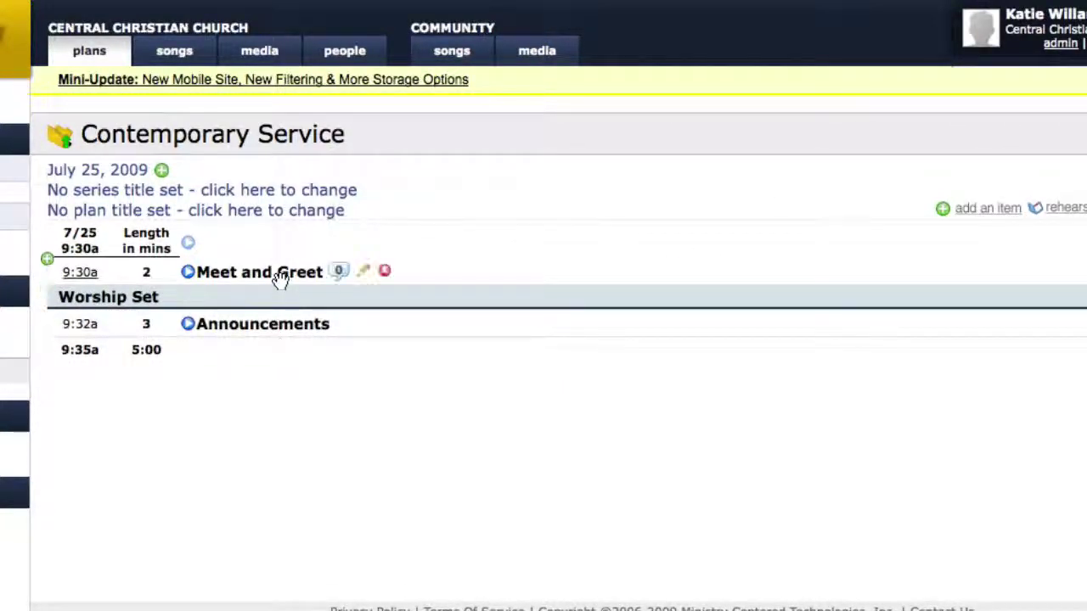
pyautogui.moveTo(281, 282)
pyautogui.mouseDown()
pyautogui.moveTo(280, 298)
pyautogui.moveTo(279, 274)
pyautogui.mouseUp()
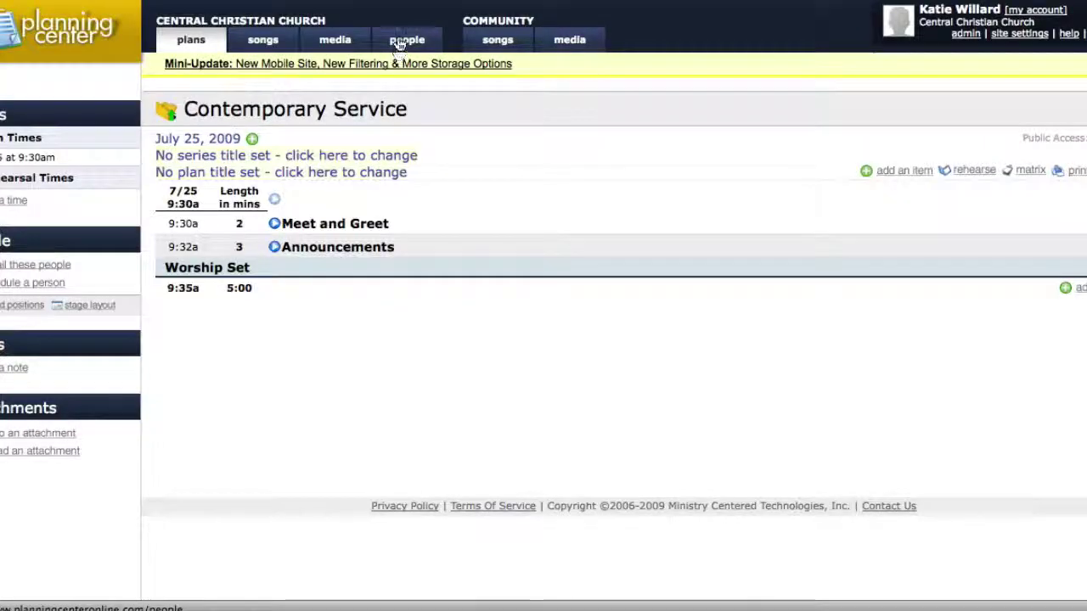
# On the People page, start a new person and enter their first name, last name and e-mail
pyautogui.click(400, 41)
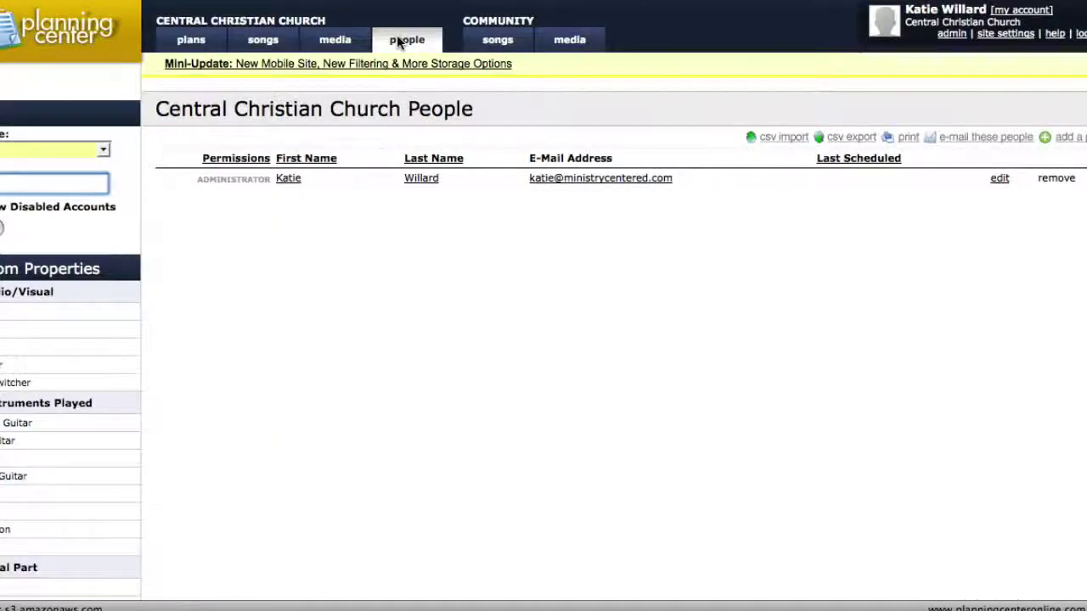
pyautogui.click(980, 109)
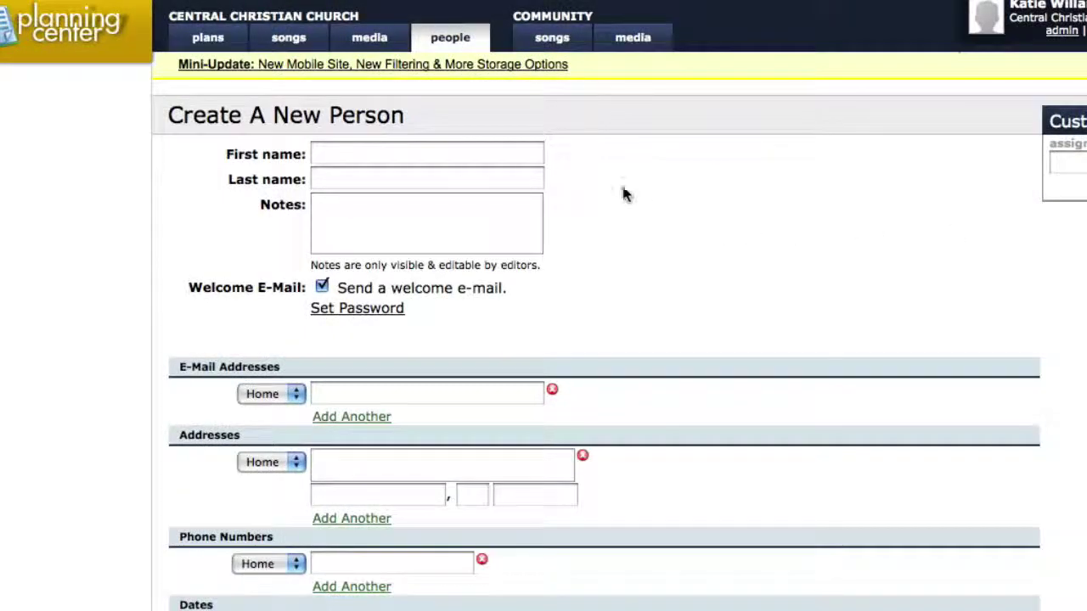
pyautogui.click(452, 152)
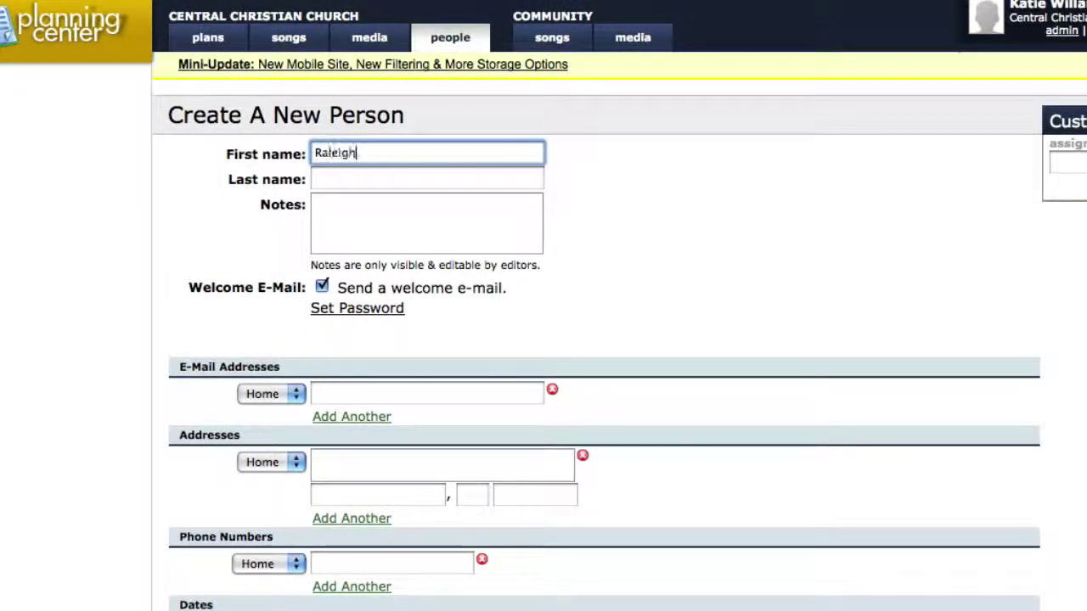
pyautogui.press('Tab')
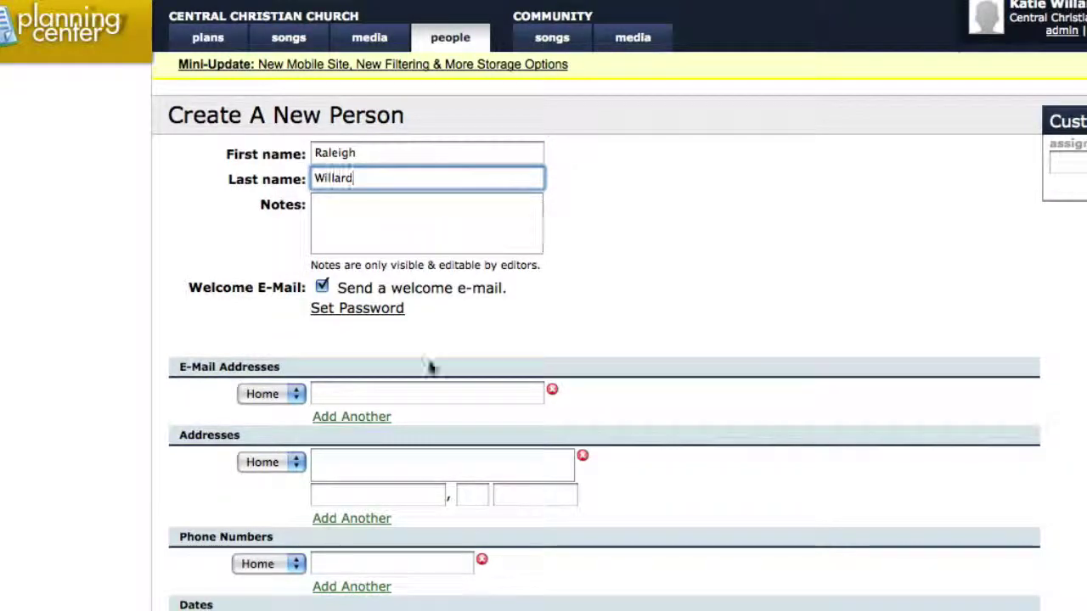
pyautogui.click(400, 395)
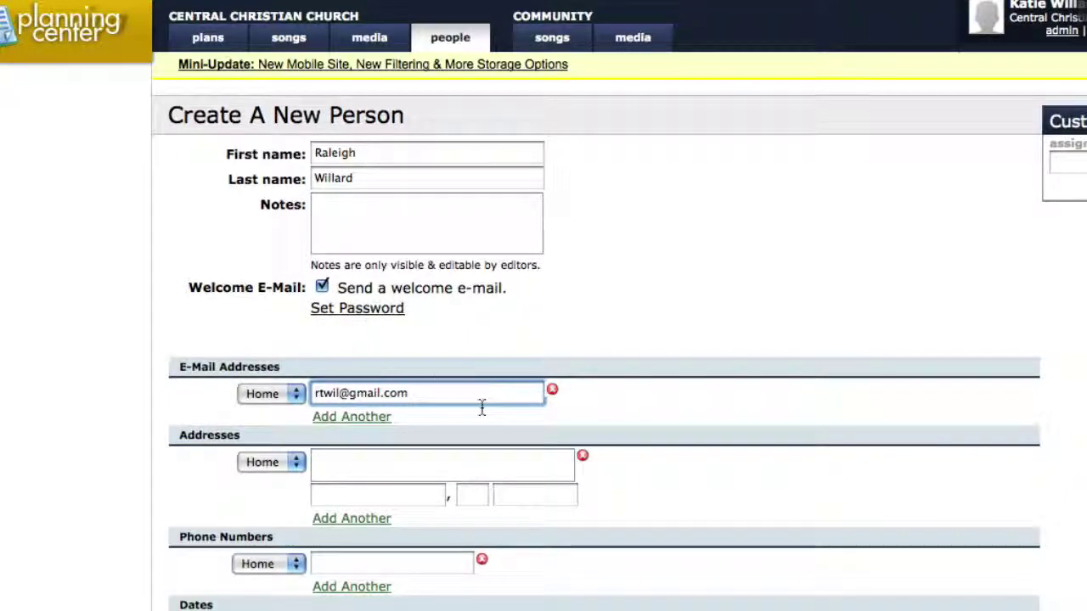
# Review the permission level explanation and save the person as a Scheduled Viewer
pyautogui.scroll(-1, 481, 406)
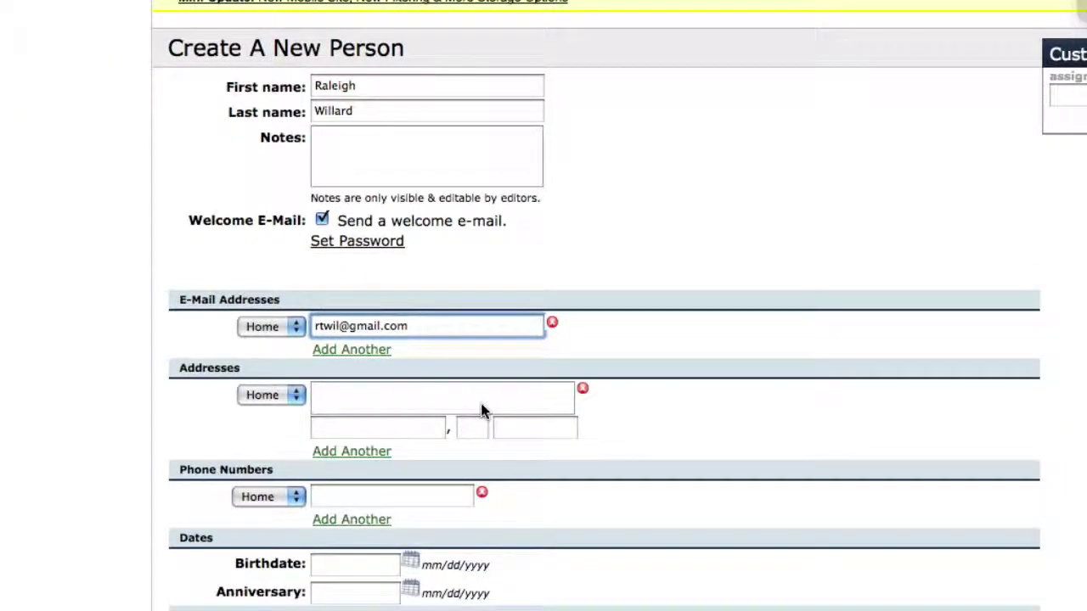
pyautogui.scroll(-4, 480, 405)
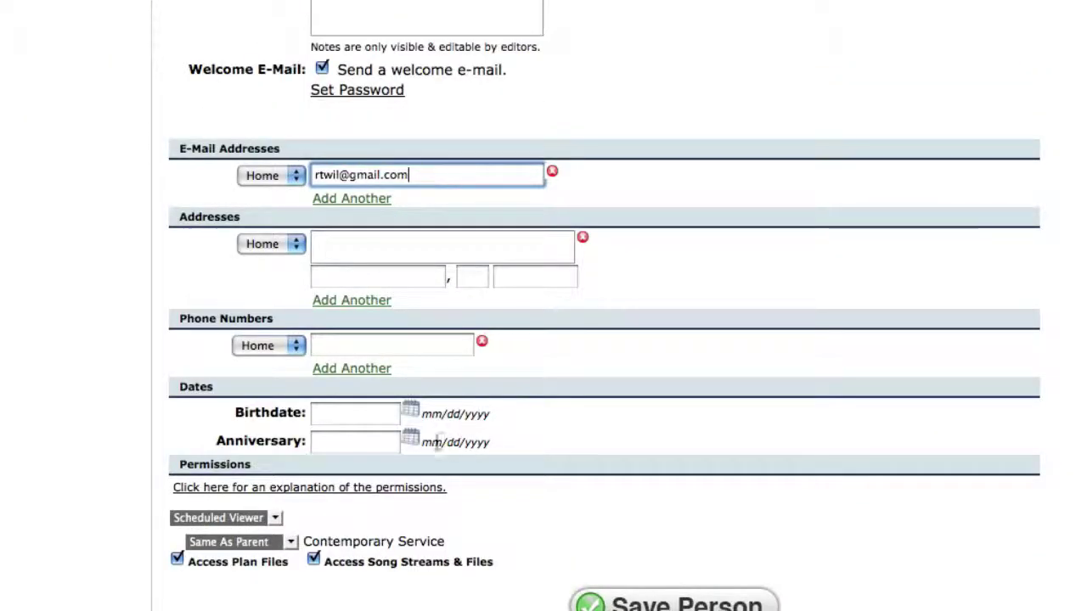
pyautogui.click(292, 488)
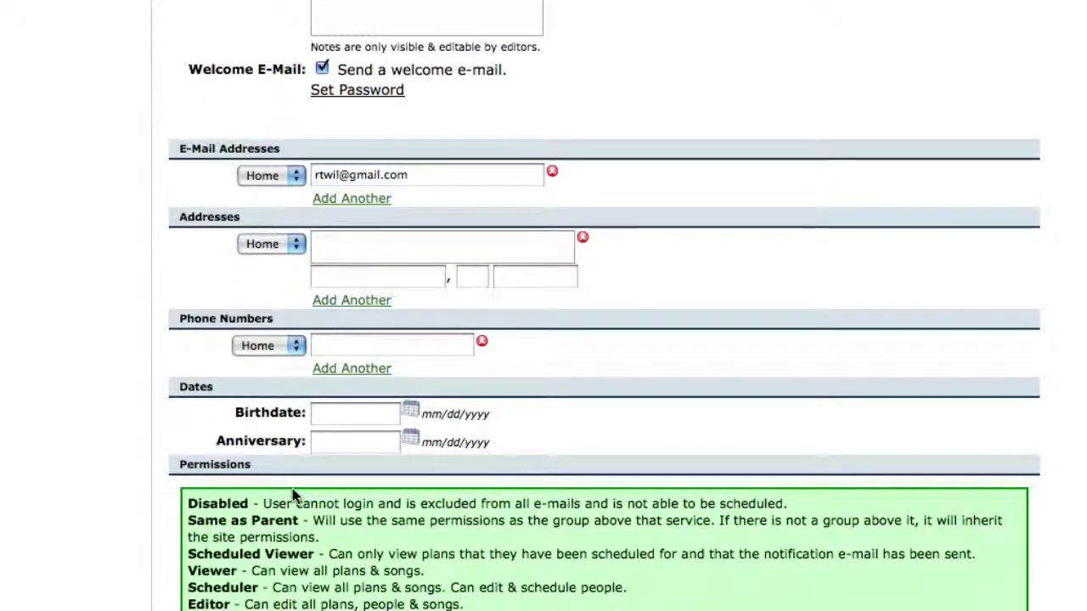
pyautogui.scroll(-6, 292, 488)
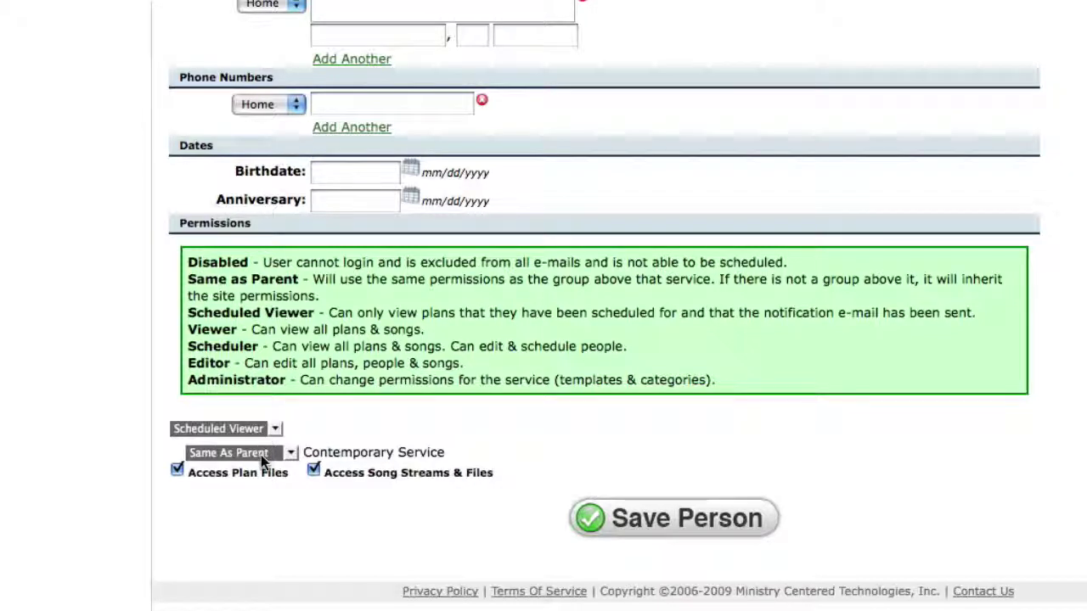
pyautogui.click(654, 528)
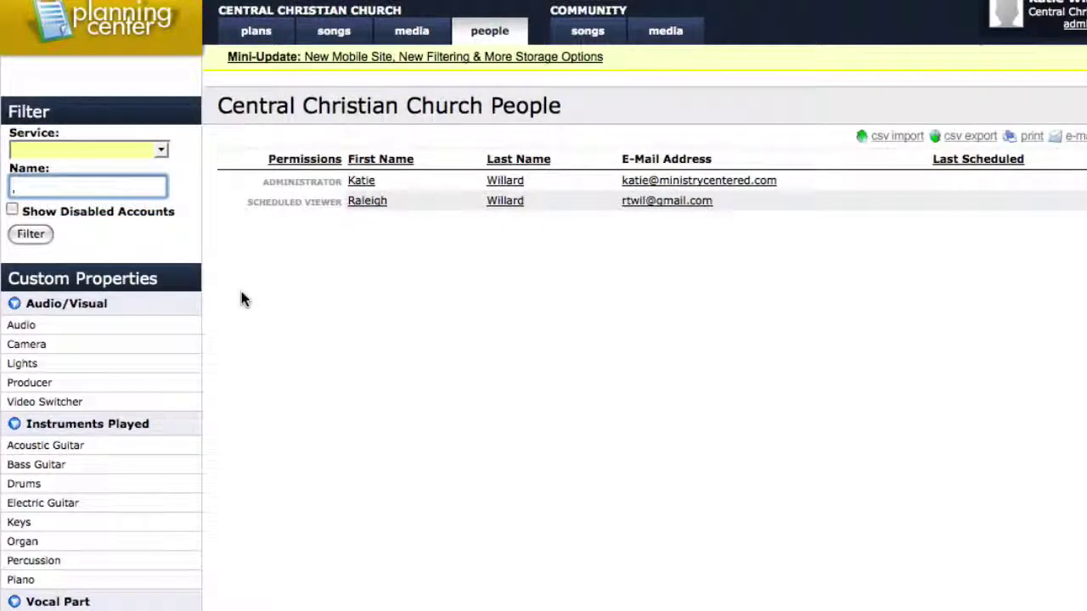
pyautogui.scroll(-4, 241, 293)
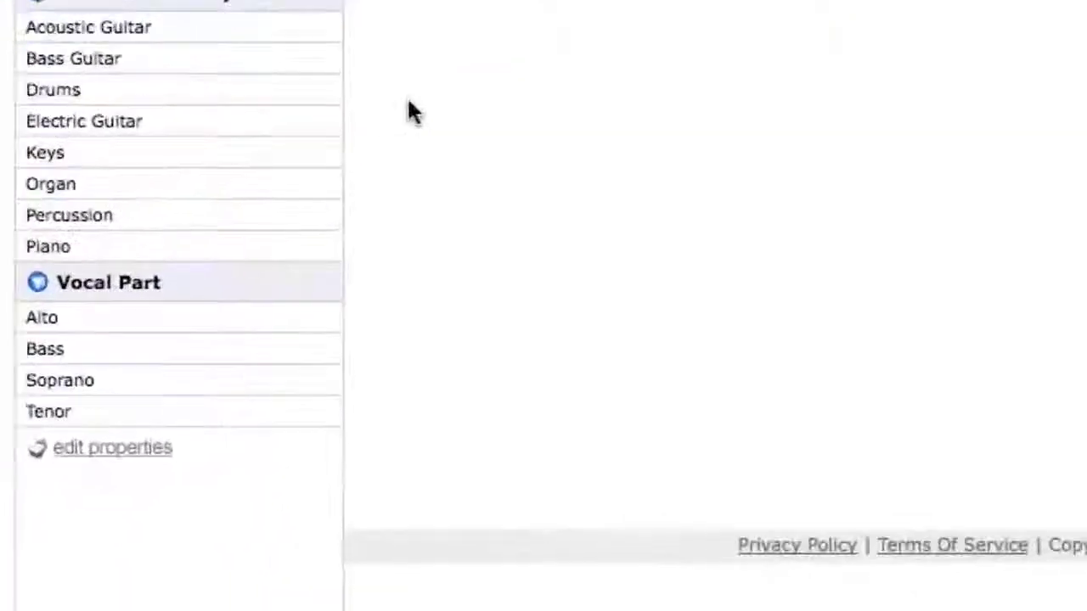
# Create a new custom property named 'First Impressions'
pyautogui.click(76, 545)
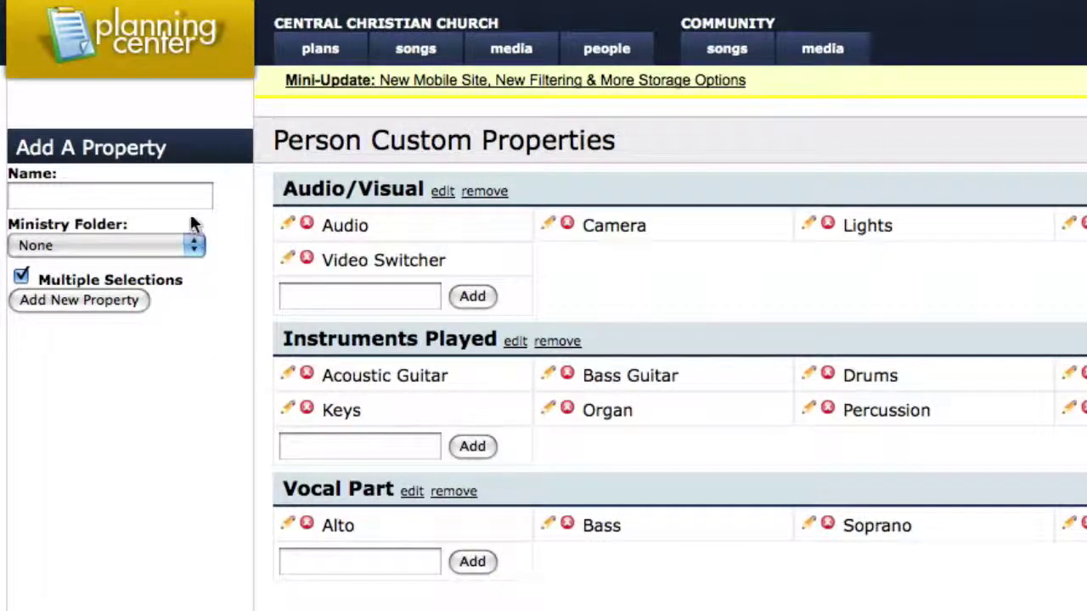
pyautogui.click(182, 195)
pyautogui.write('Firs')
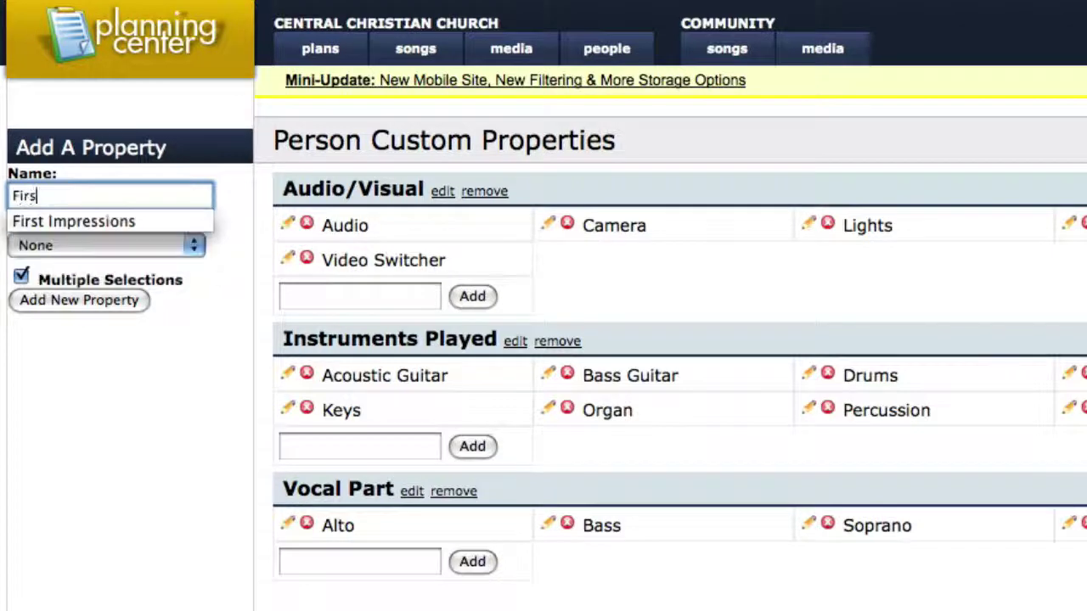
pyautogui.write('t Impressions')
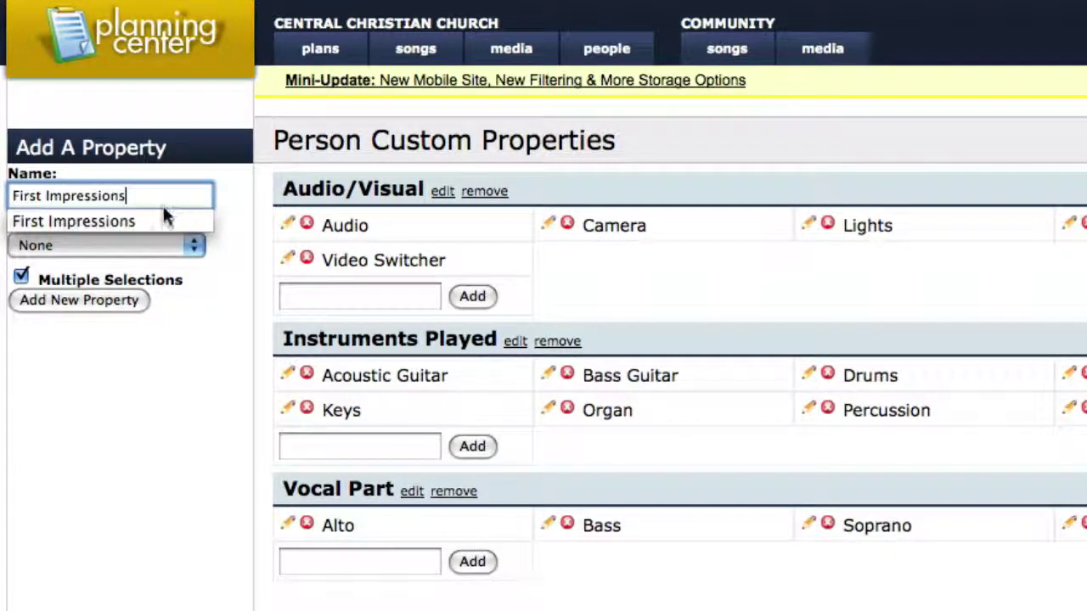
pyautogui.click(158, 218)
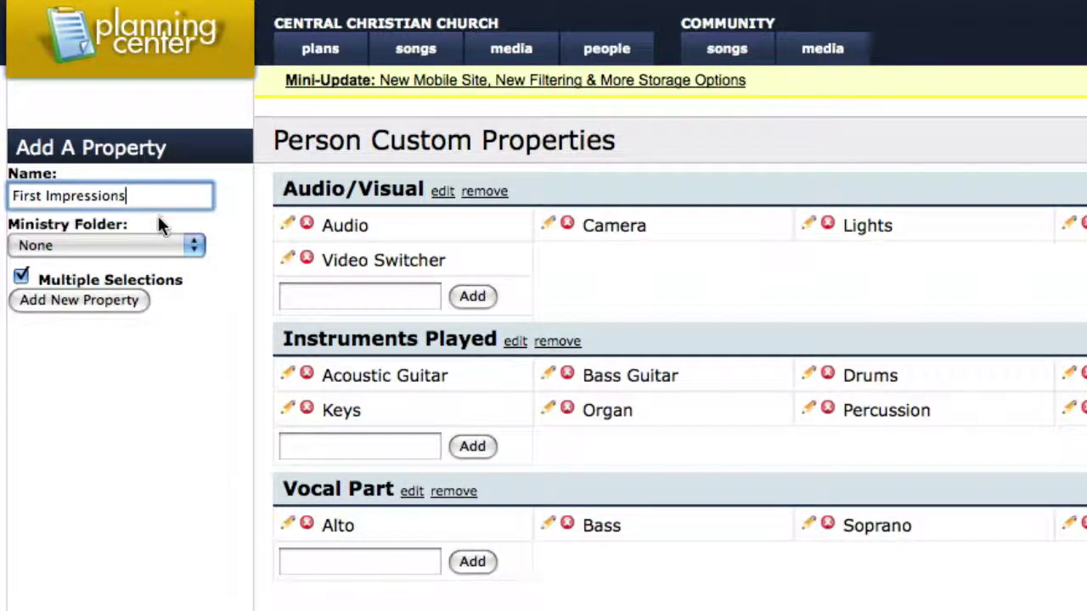
pyautogui.click(105, 300)
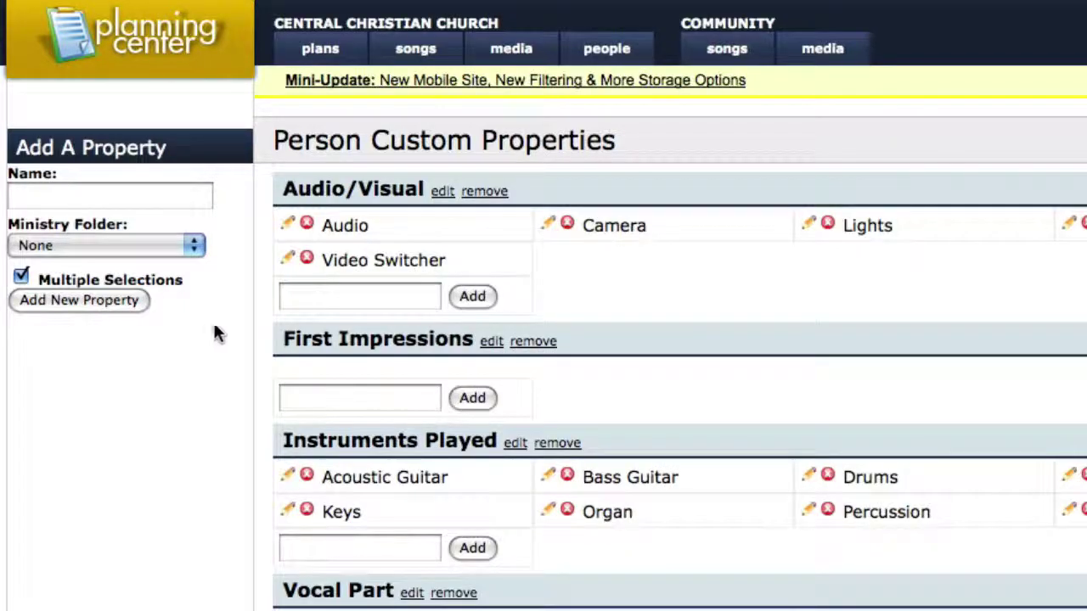
# Add greeter, parking lot attendant and coffee crew positions under First Impressions
pyautogui.click(357, 396)
pyautogui.write('gree')
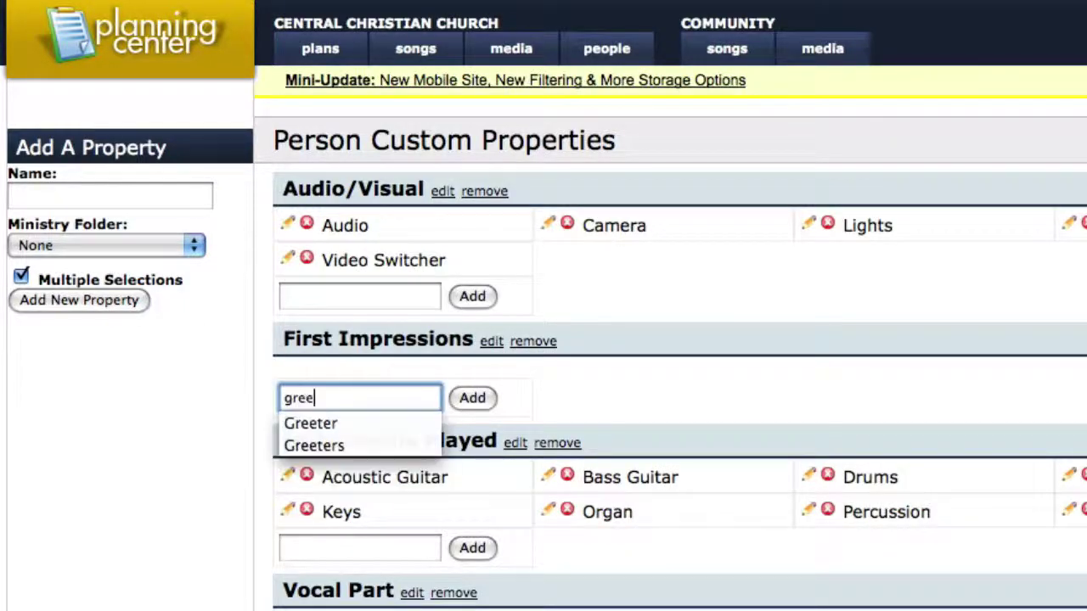
pyautogui.write('ter')
pyautogui.press('Return')
pyautogui.write('park')
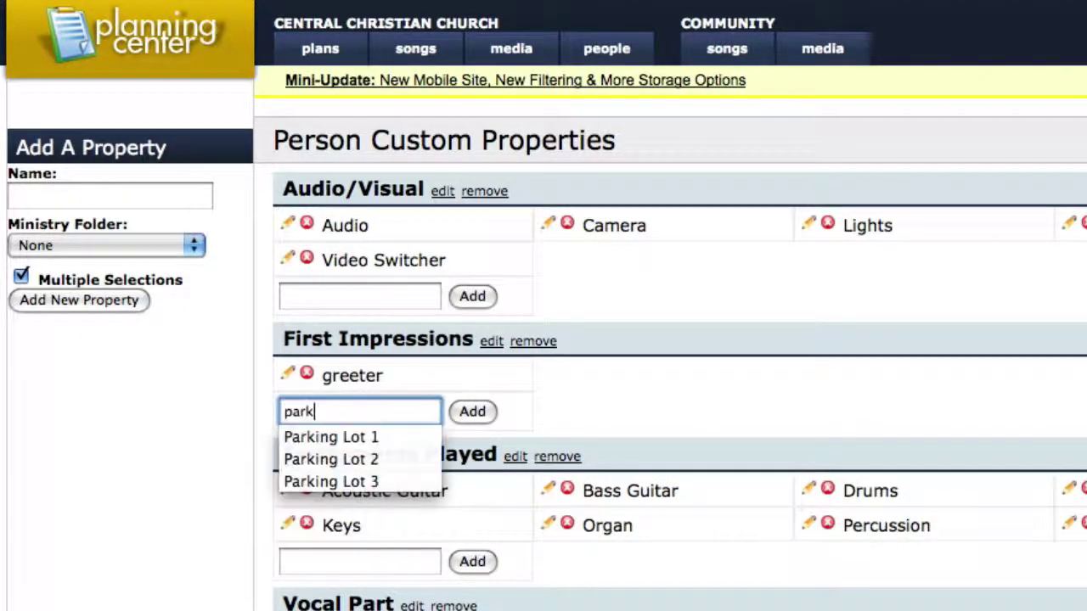
pyautogui.write('ing lot attendant')
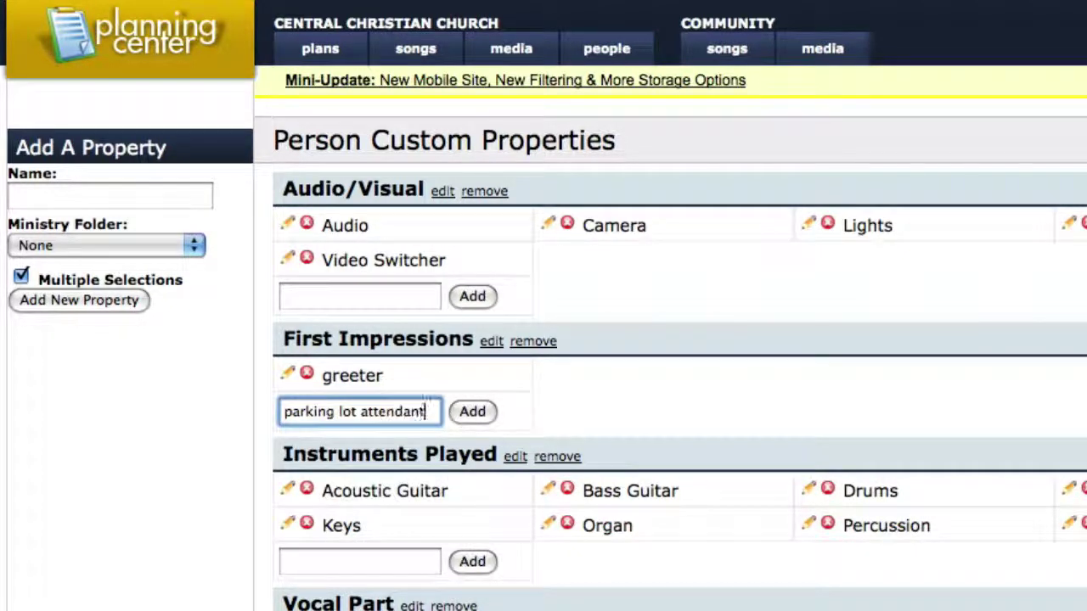
pyautogui.press('Return')
pyautogui.write('coffee crew')
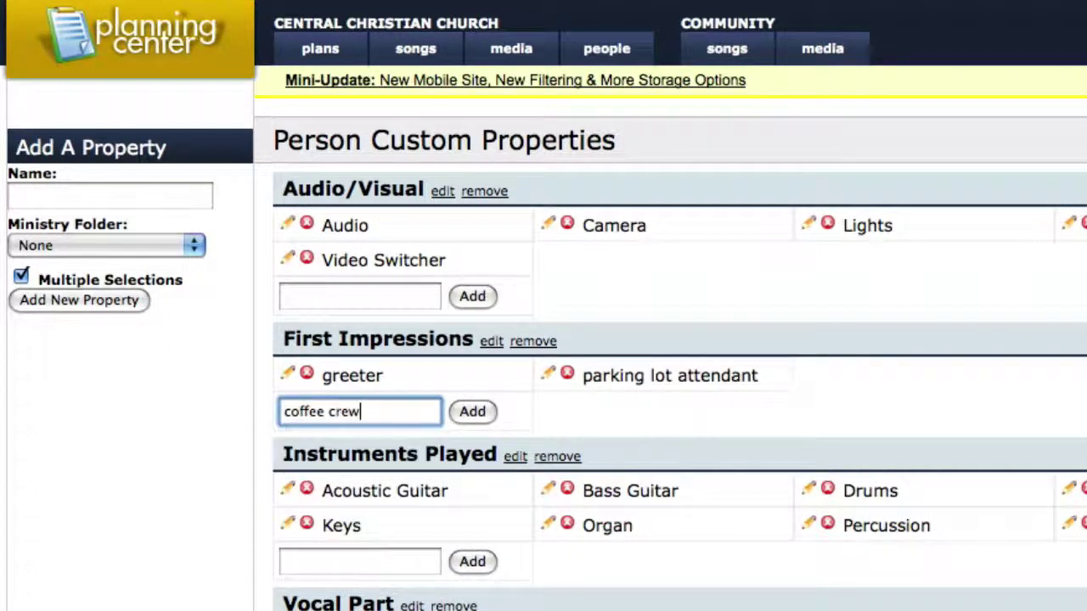
pyautogui.press('Return')
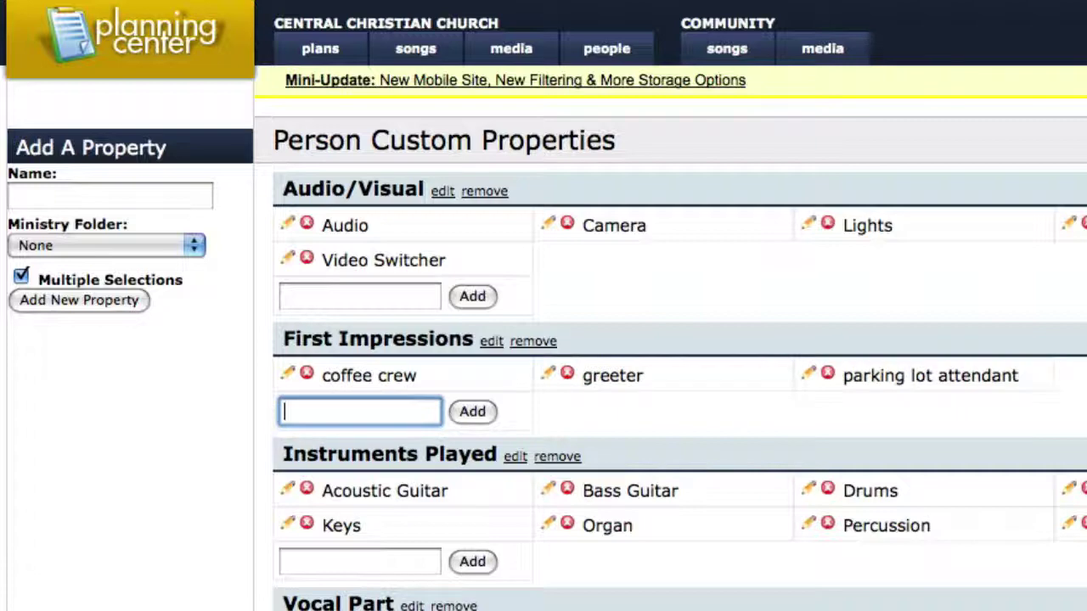
pyautogui.click(586, 51)
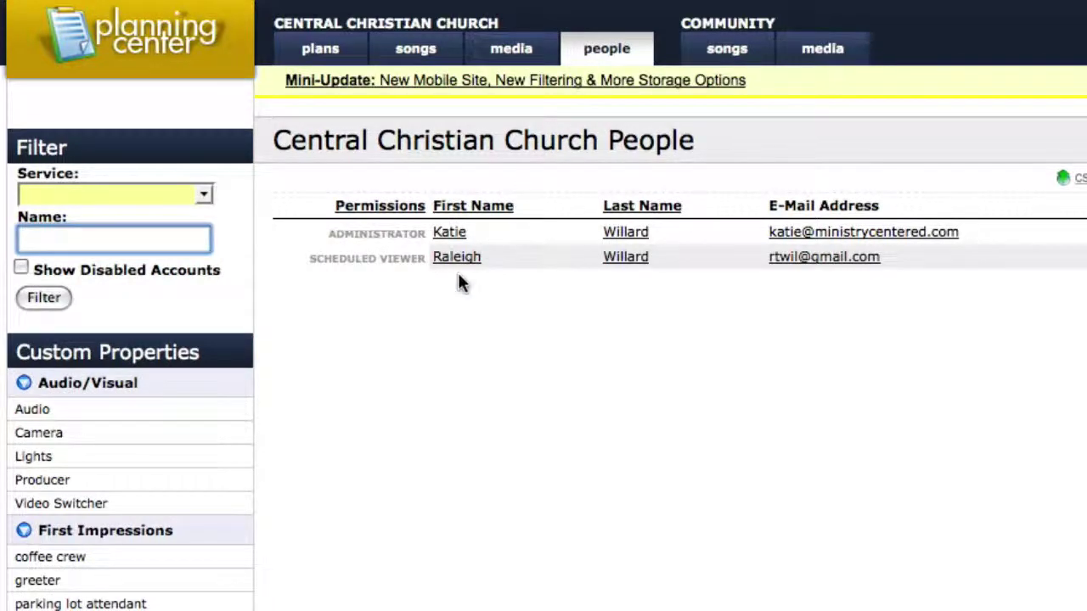
# Assign the greeter and coffee crew First Impressions properties to the new person and save
pyautogui.click(455, 259)
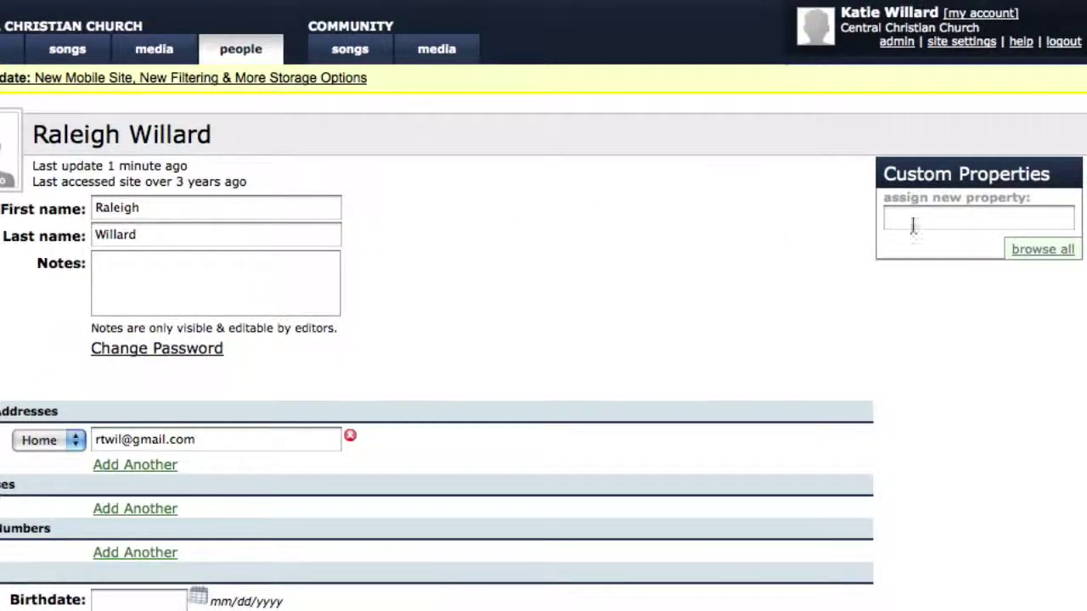
pyautogui.click(973, 228)
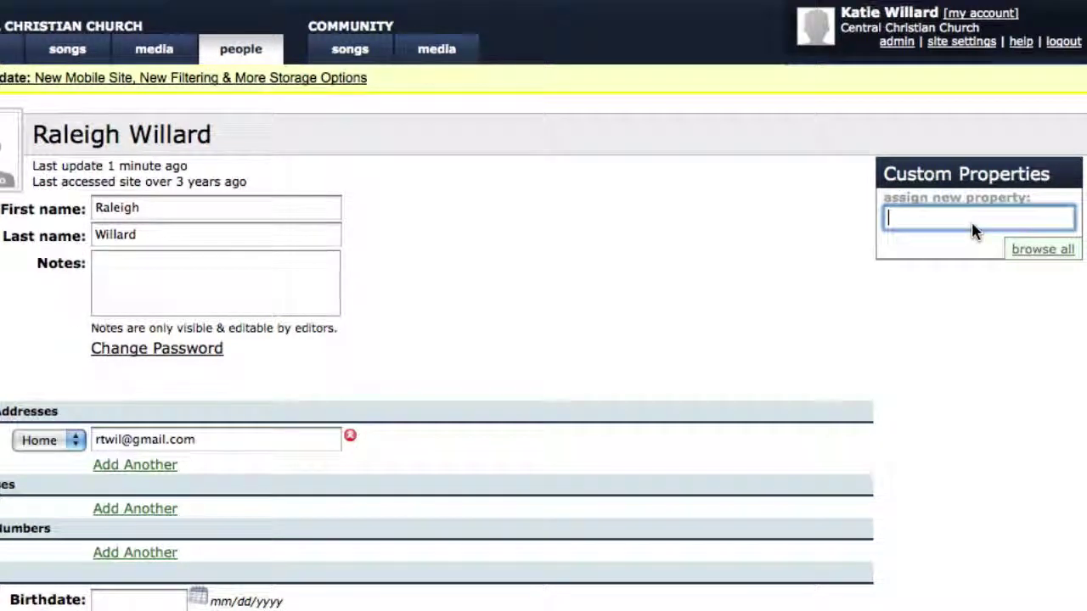
pyautogui.write('gr')
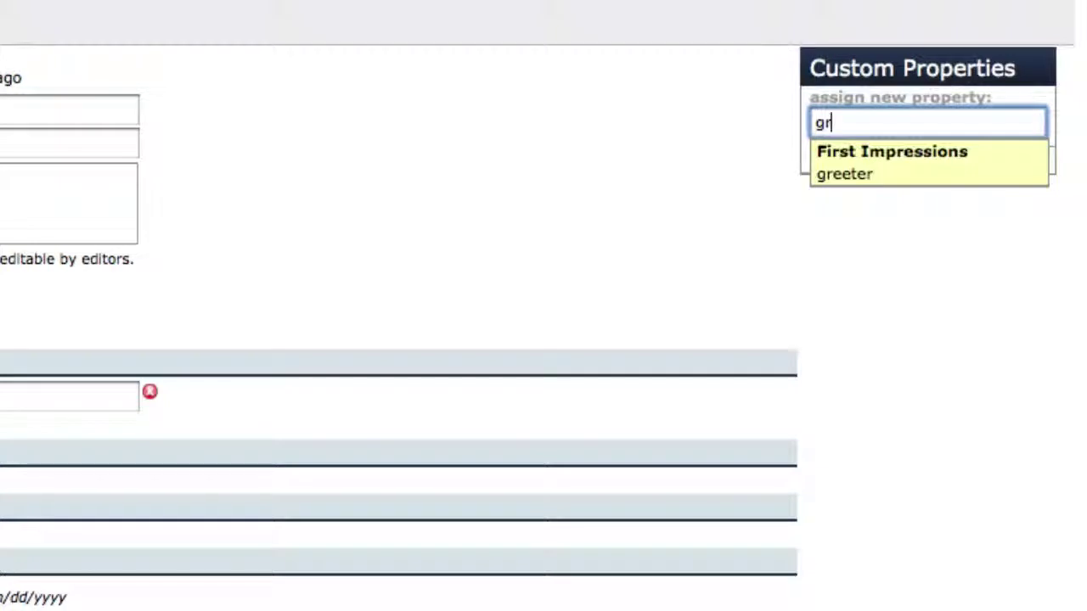
pyautogui.click(944, 169)
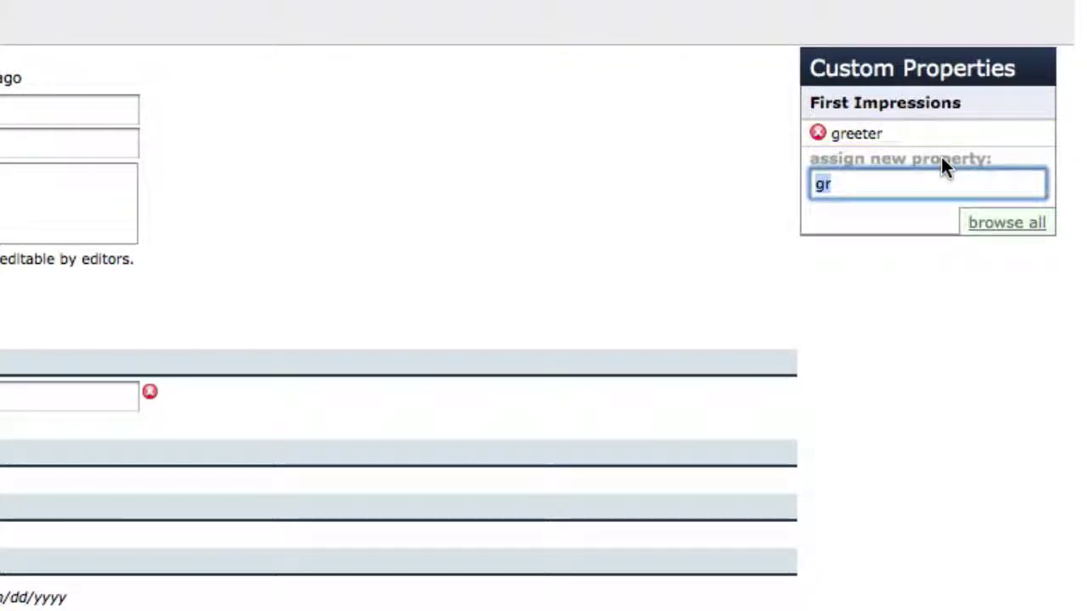
pyautogui.click(1004, 222)
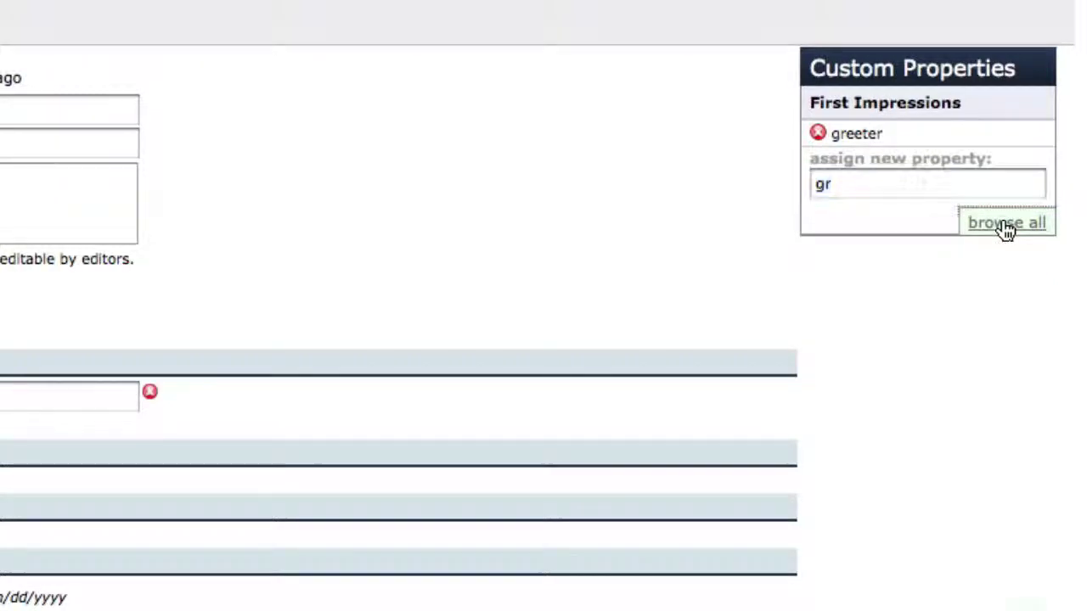
pyautogui.scroll(-5, 1002, 225)
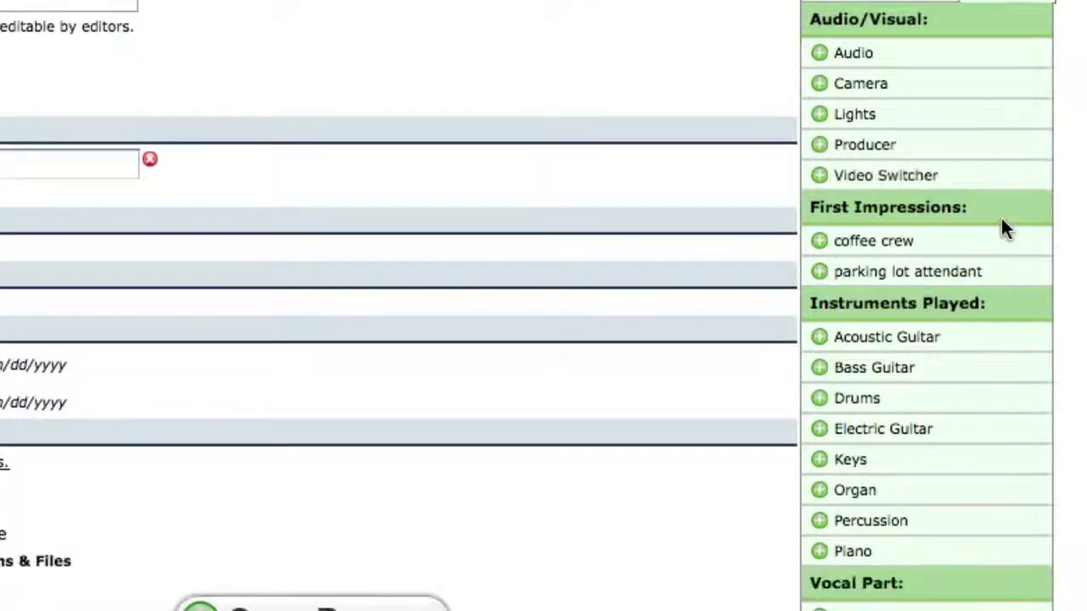
pyautogui.click(879, 242)
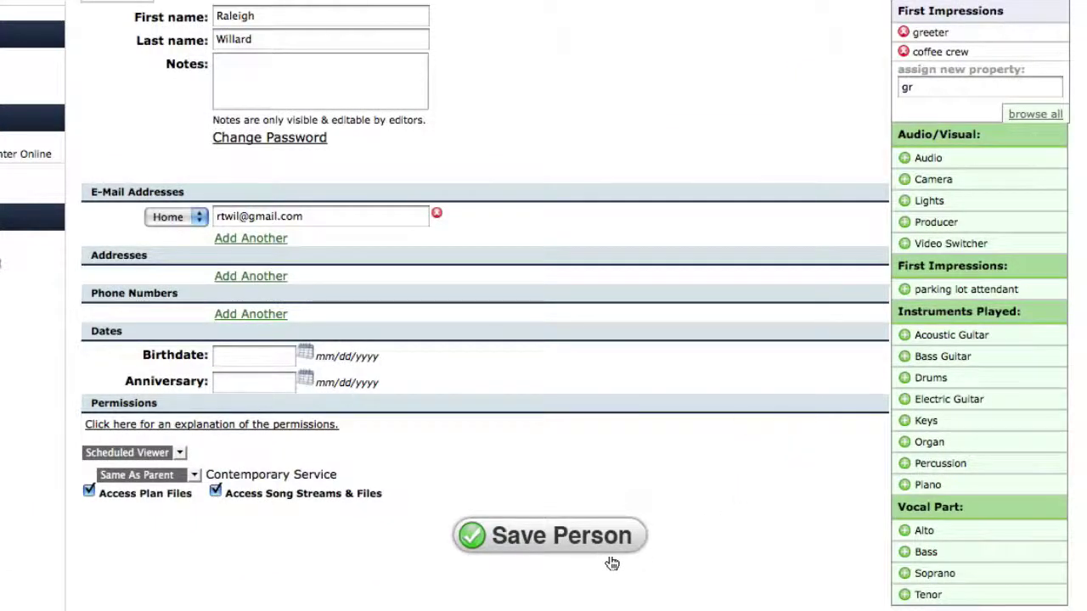
pyautogui.click(578, 540)
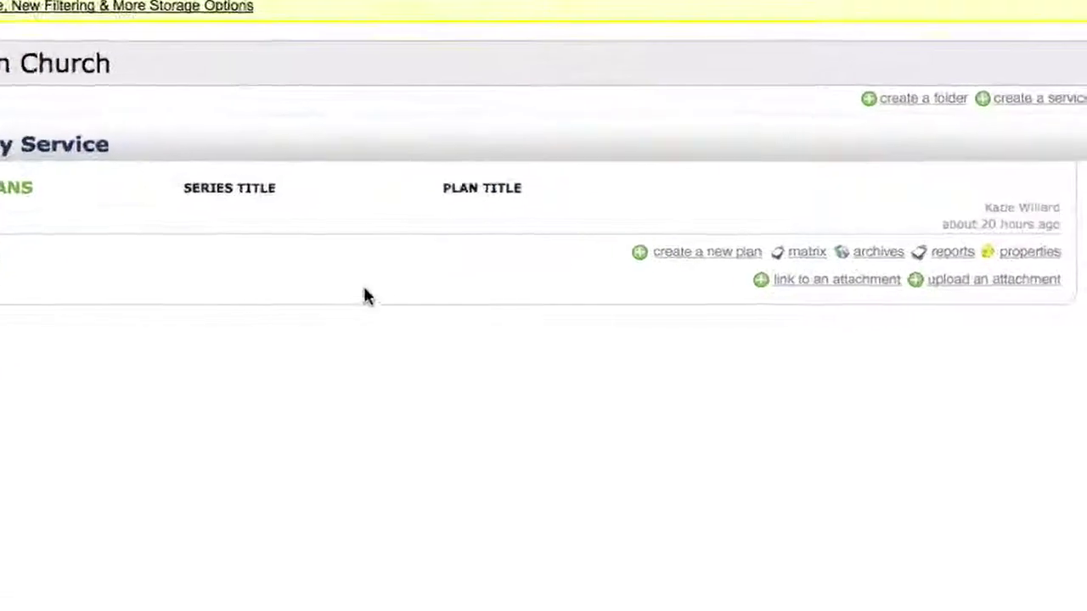
# Open the Contemporary Service settings from its 'properties' link on the Plans page
pyautogui.click(1022, 255)
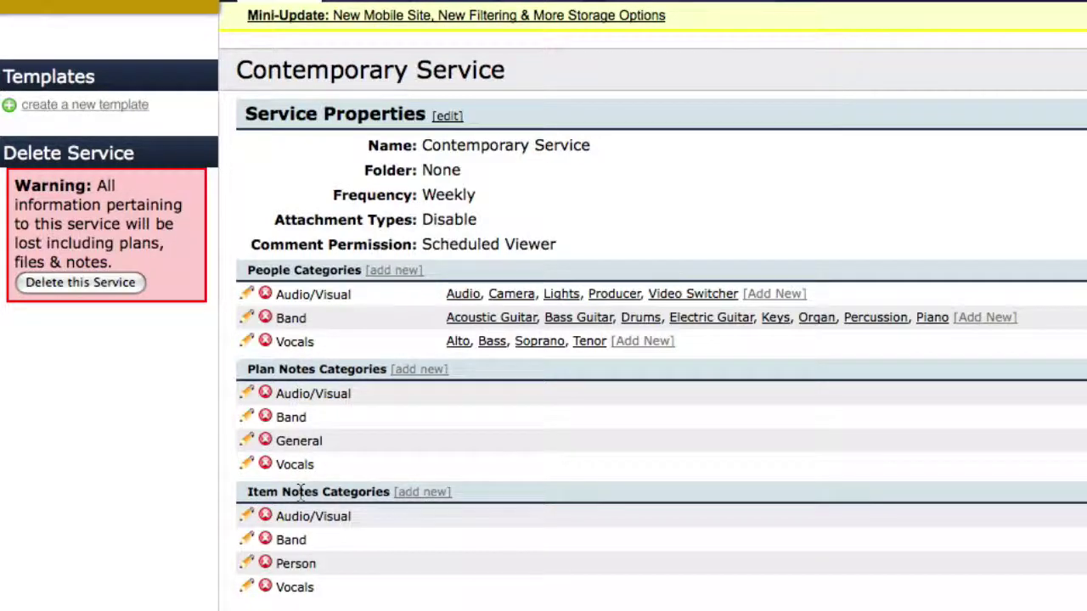
# Add a 'First Impressions' people category with scheduling responses sent to the site owner
pyautogui.click(408, 275)
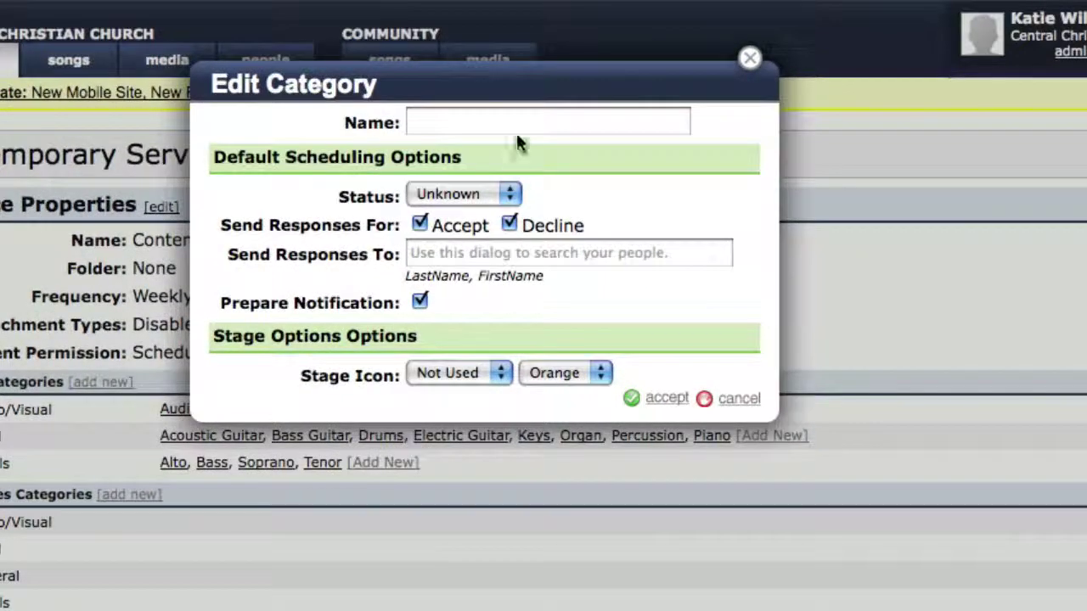
pyautogui.click(765, 39)
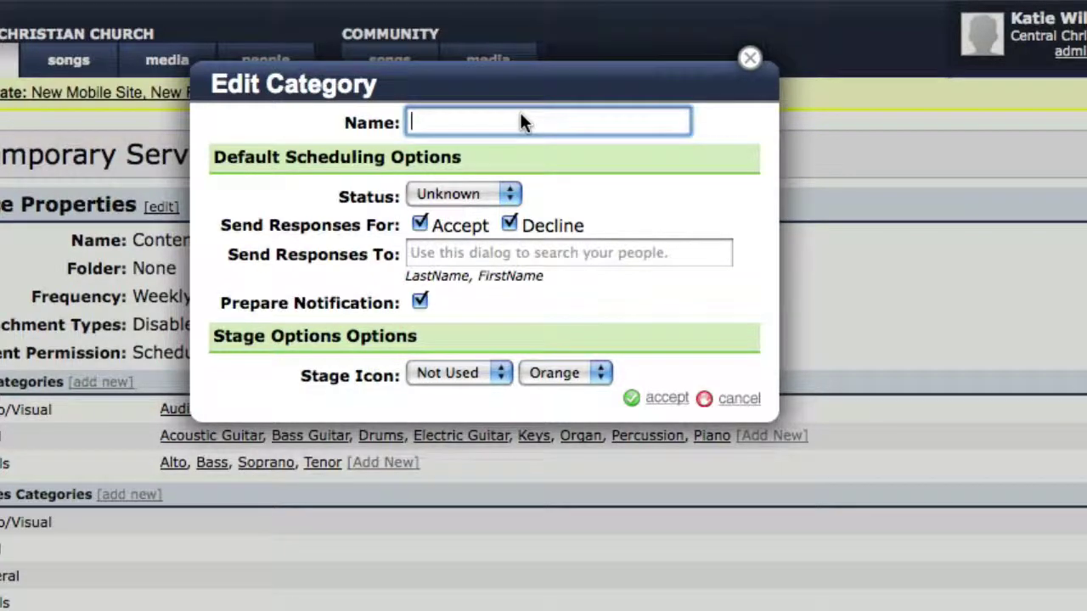
pyautogui.write('First Impressions')
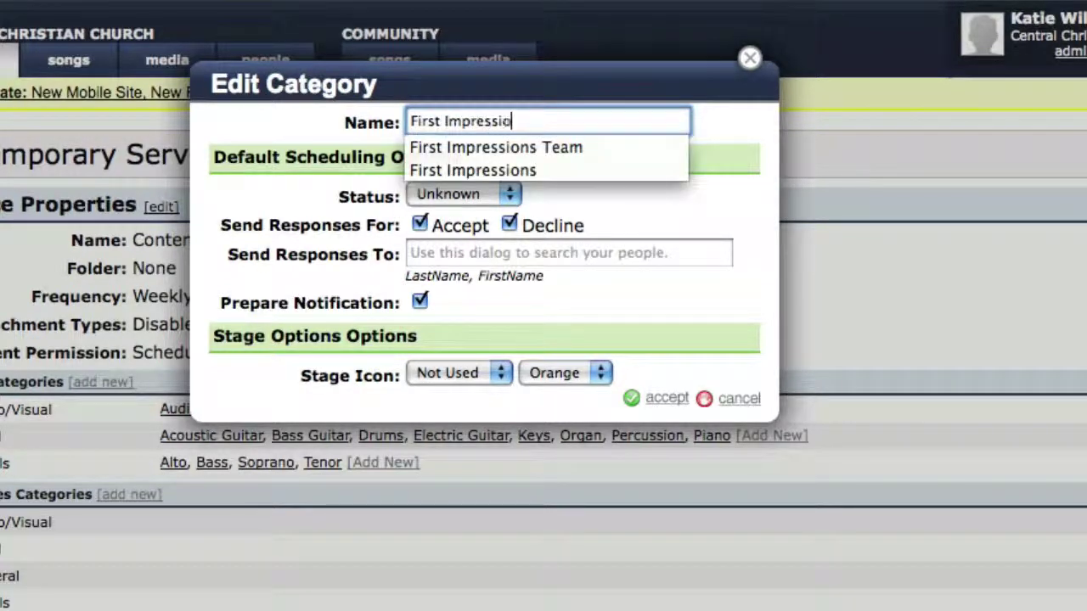
pyautogui.press('Down')
pyautogui.press('Down')
pyautogui.press('Return')
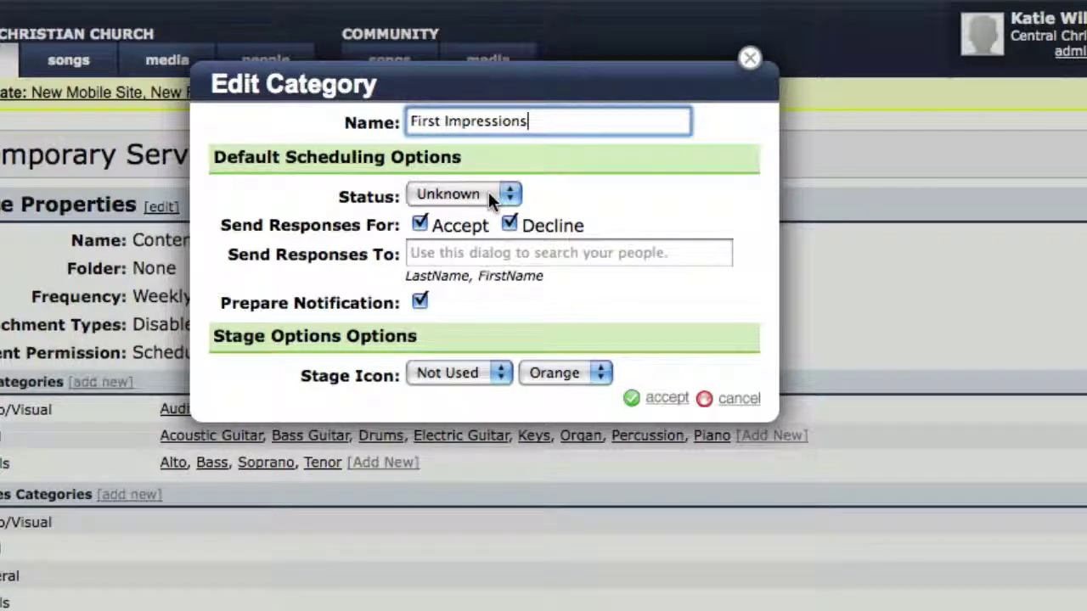
pyautogui.click(492, 253)
pyautogui.write('katie w')
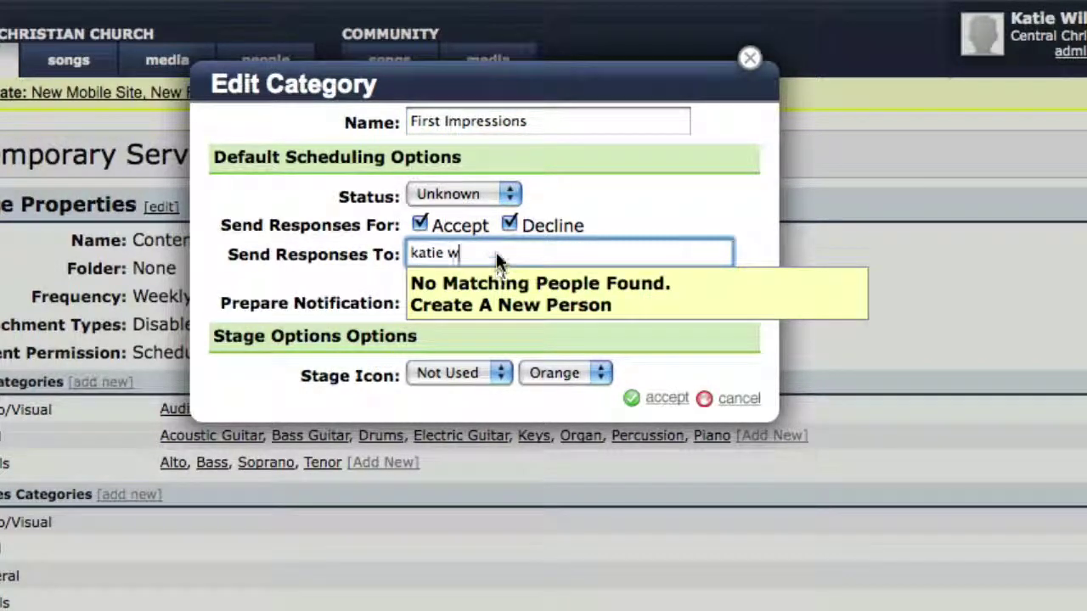
pyautogui.press('BackSpace')
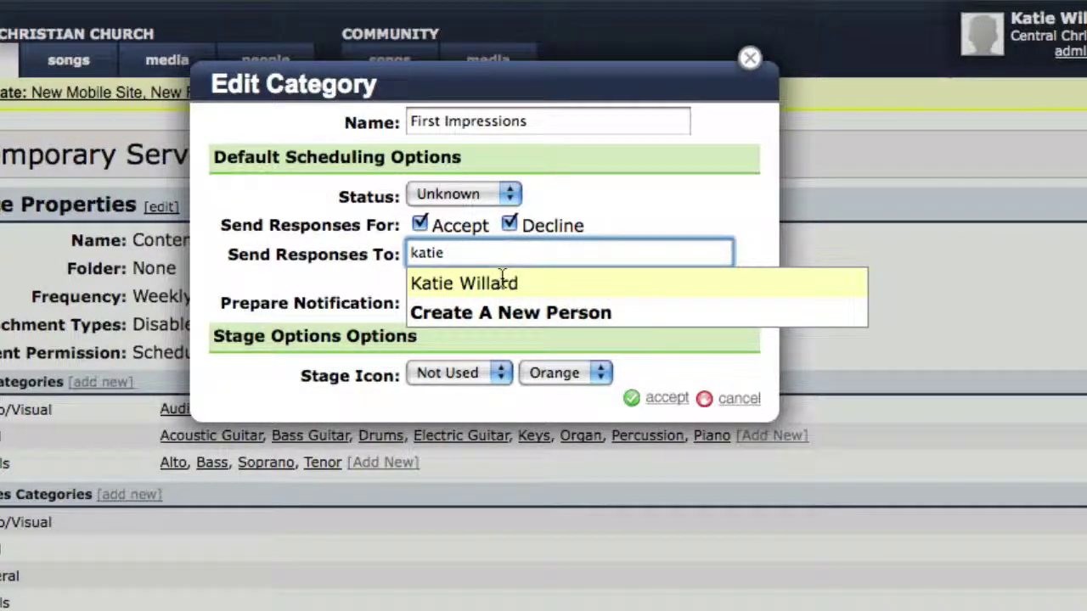
pyautogui.click(501, 283)
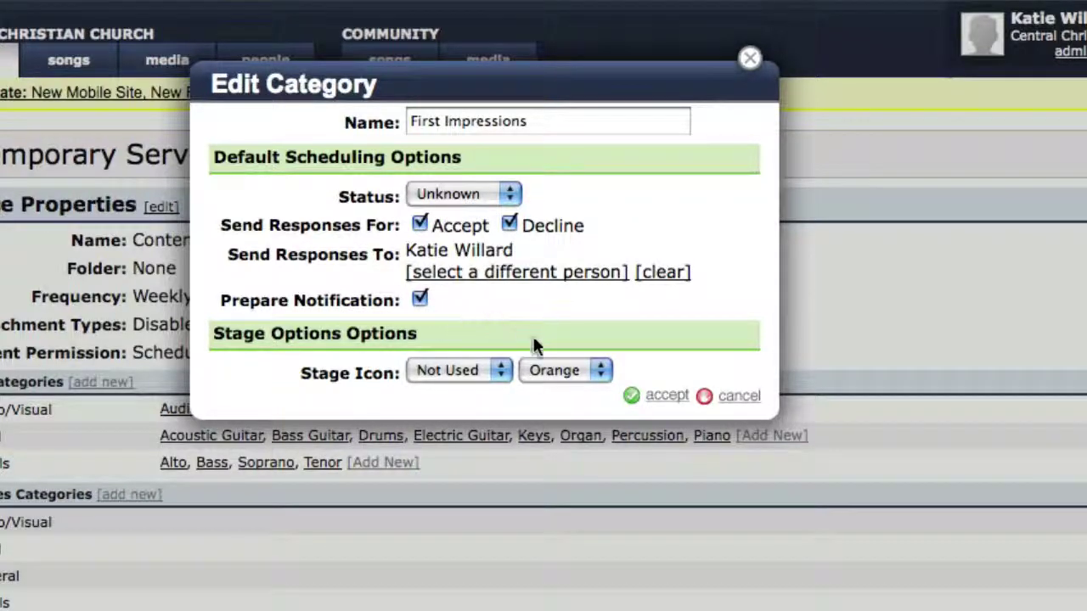
pyautogui.click(654, 399)
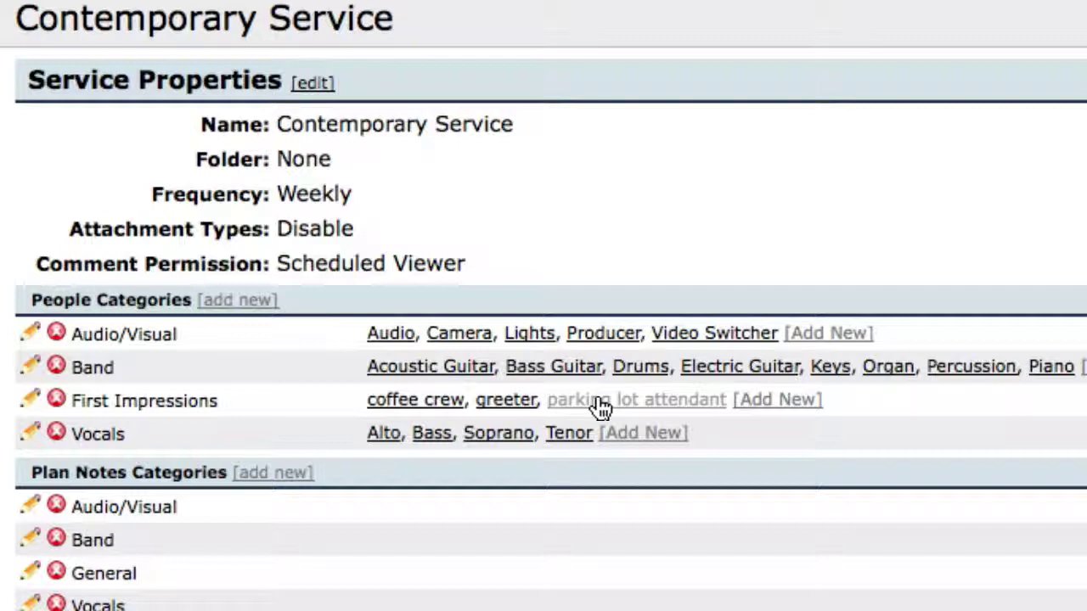
# Create a Door Greeter position under First Impressions using the Any First Impressions criterion
pyautogui.click(786, 408)
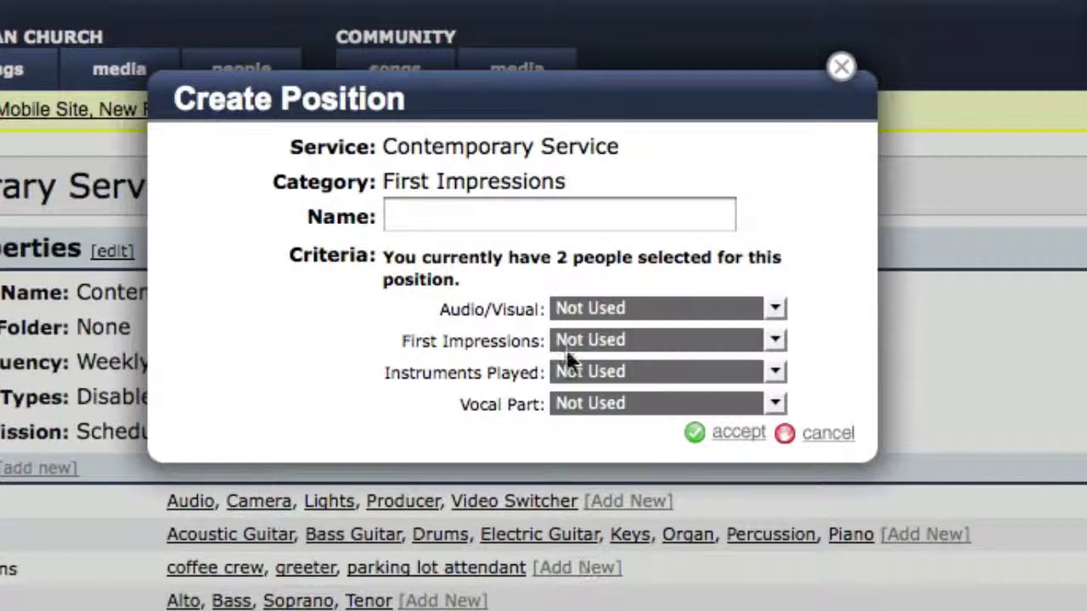
pyautogui.click(552, 217)
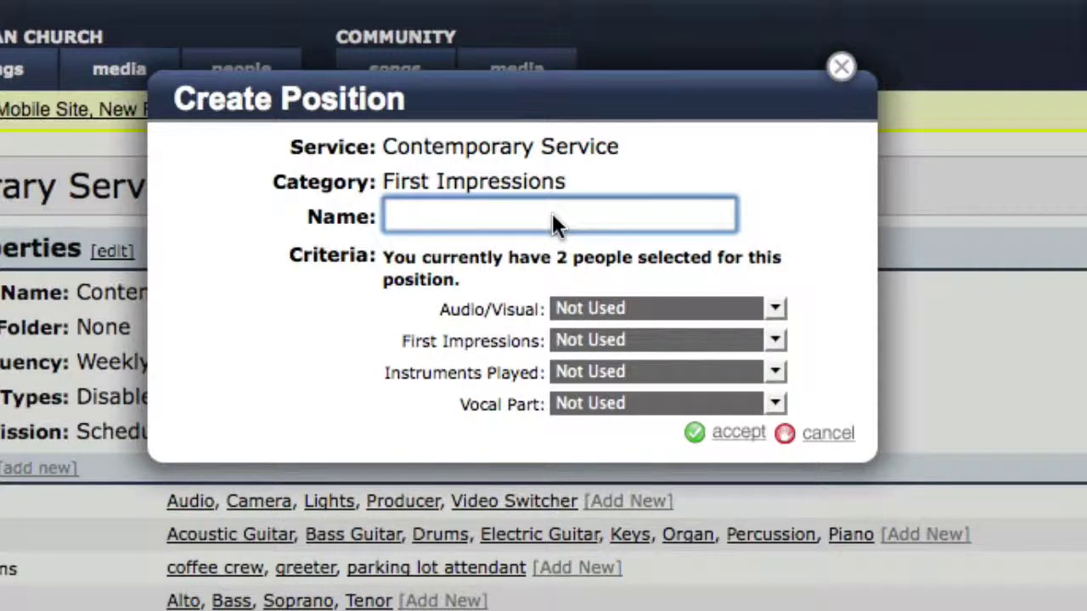
pyautogui.write('Door Greeter')
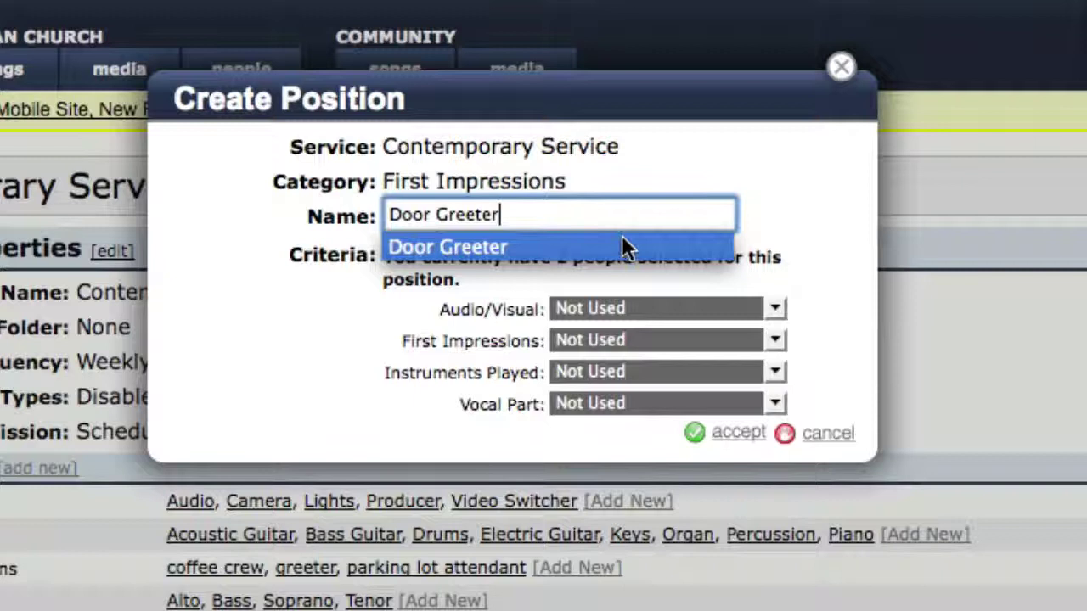
pyautogui.click(623, 240)
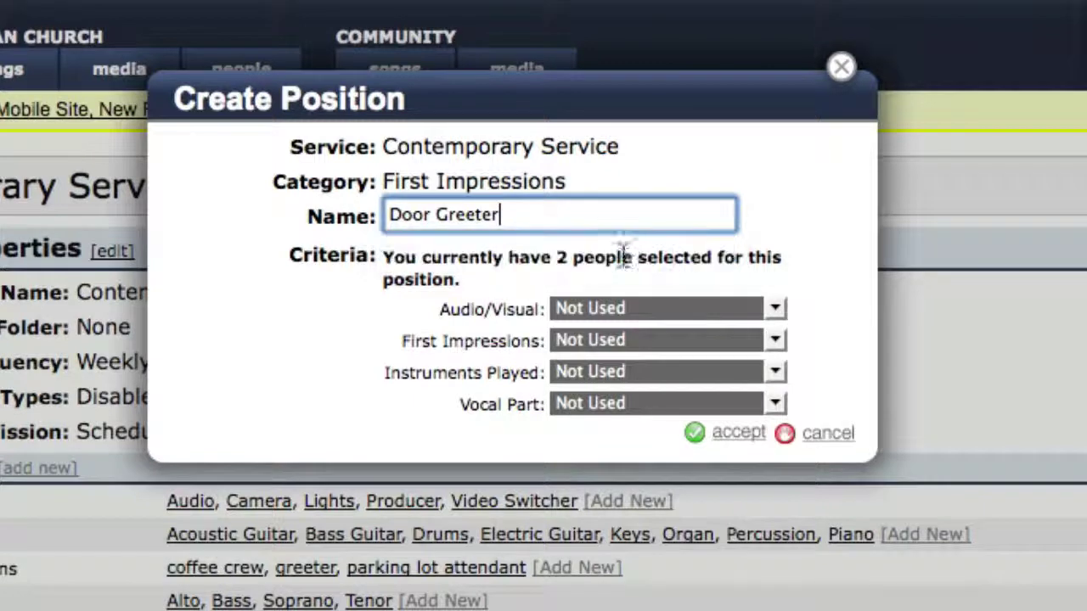
pyautogui.click(604, 338)
pyautogui.click(603, 383)
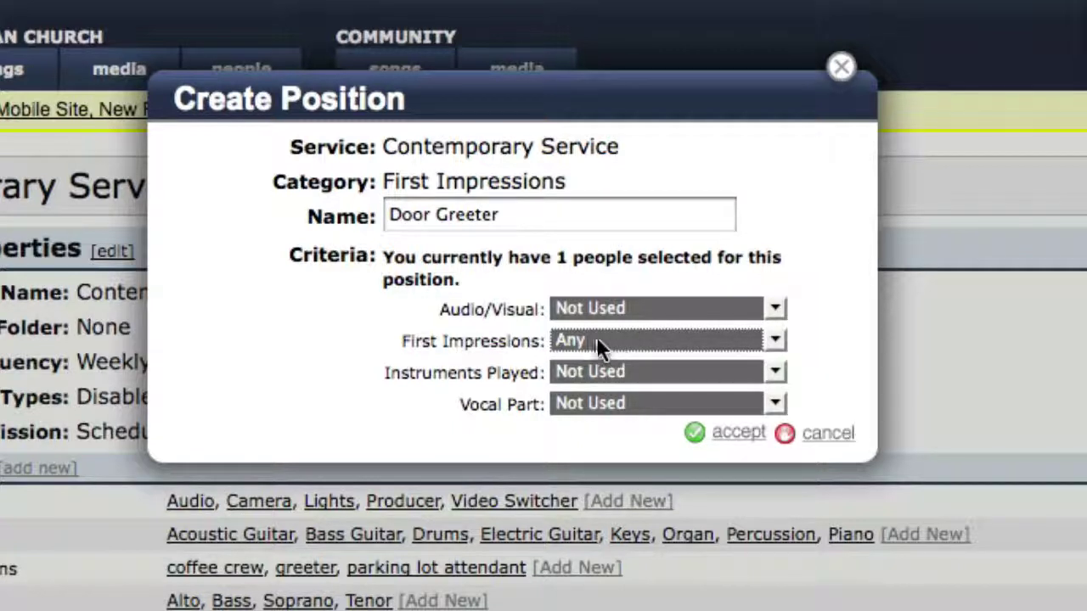
pyautogui.click(735, 443)
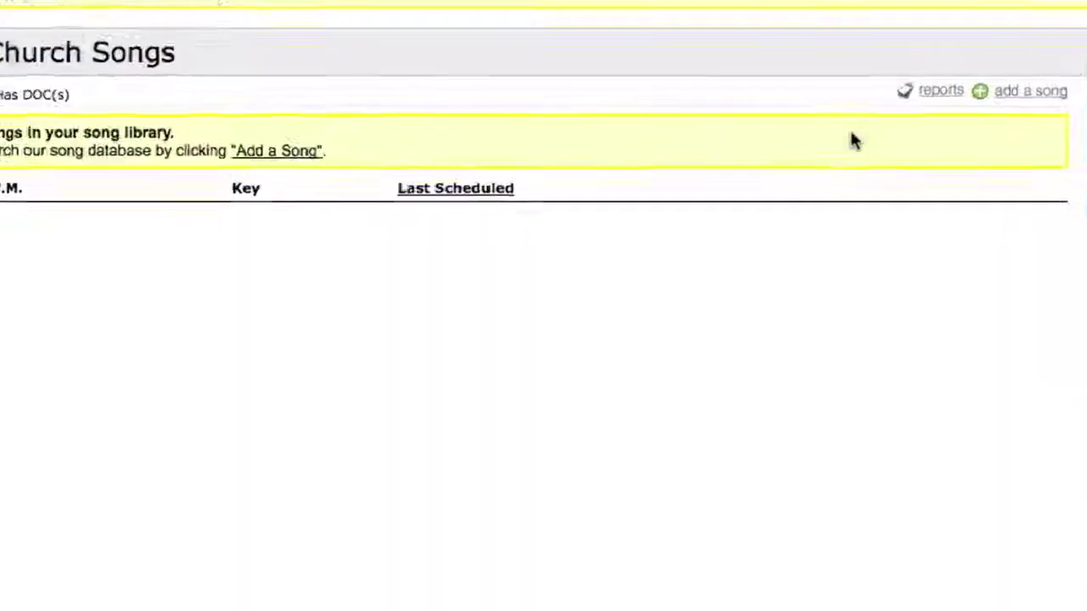
# Search 'mighty to' and add Mighty To Save from the song database to the library
pyautogui.click(999, 91)
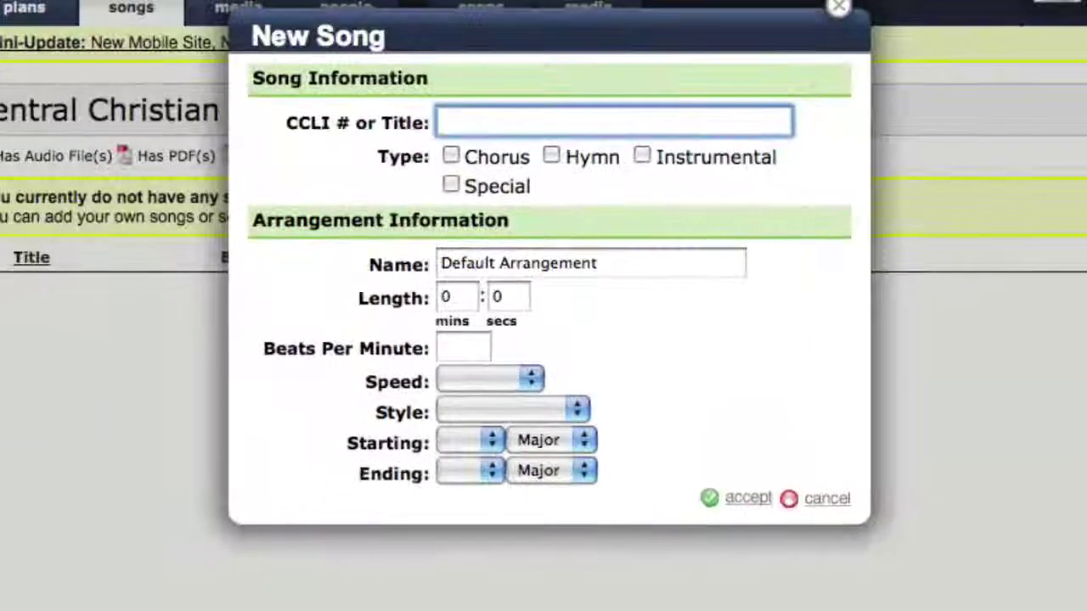
pyautogui.write('might')
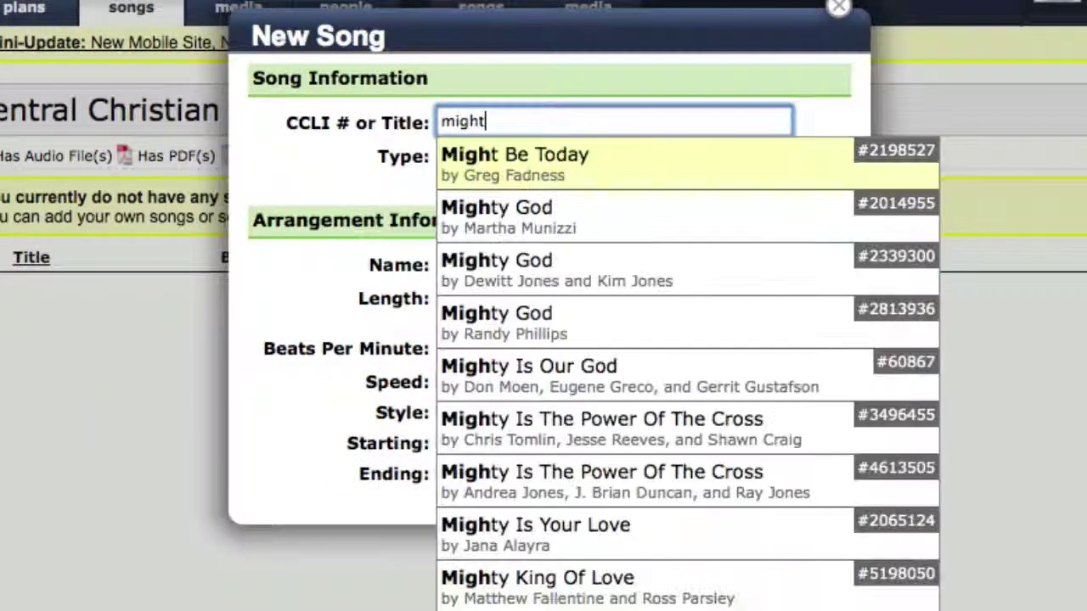
pyautogui.write('y to')
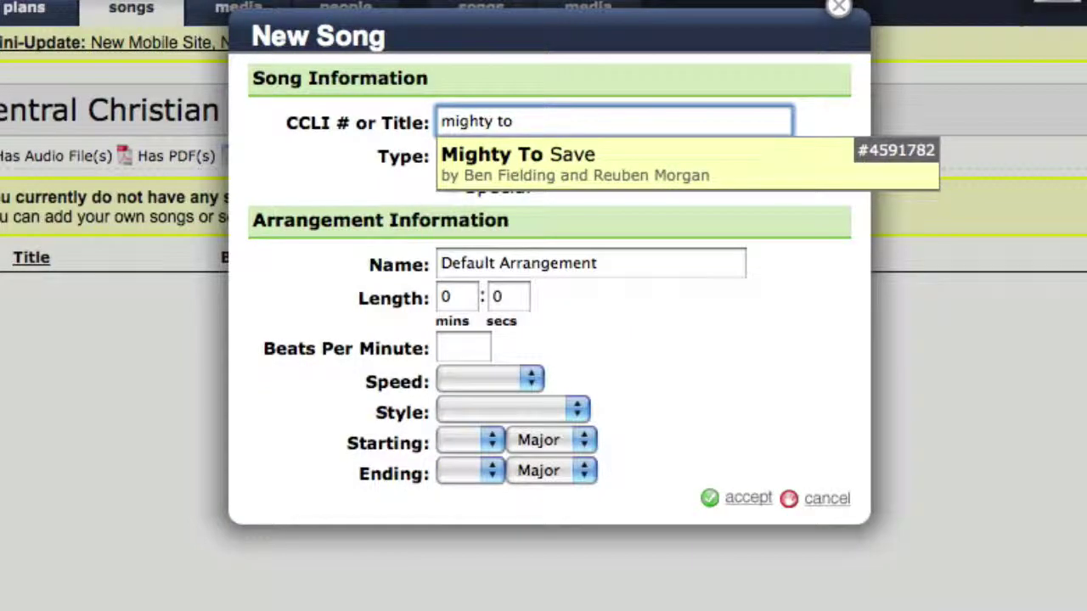
pyautogui.click(716, 156)
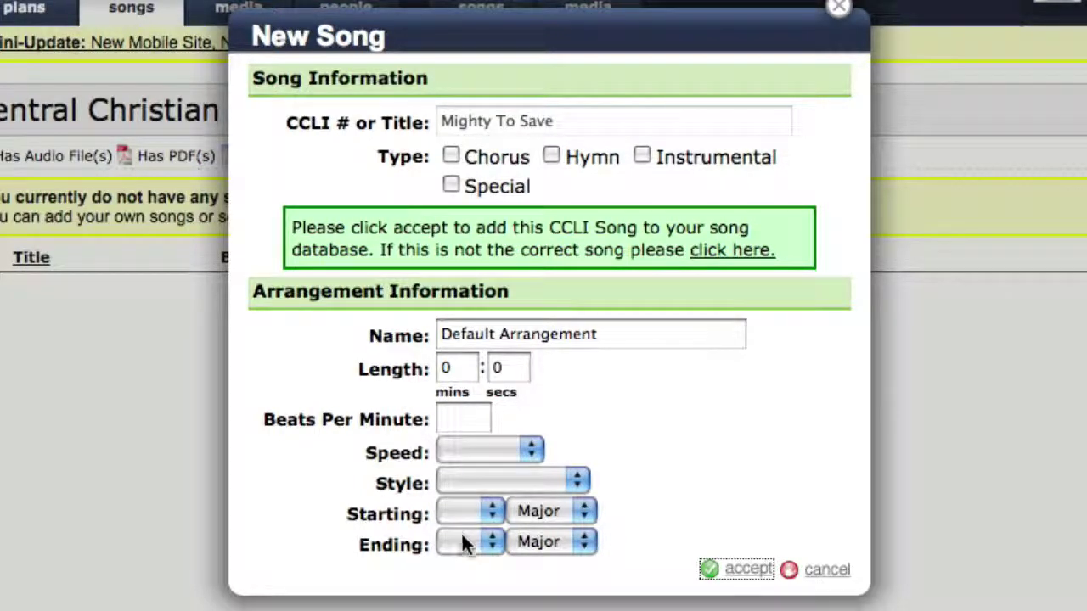
pyautogui.click(735, 570)
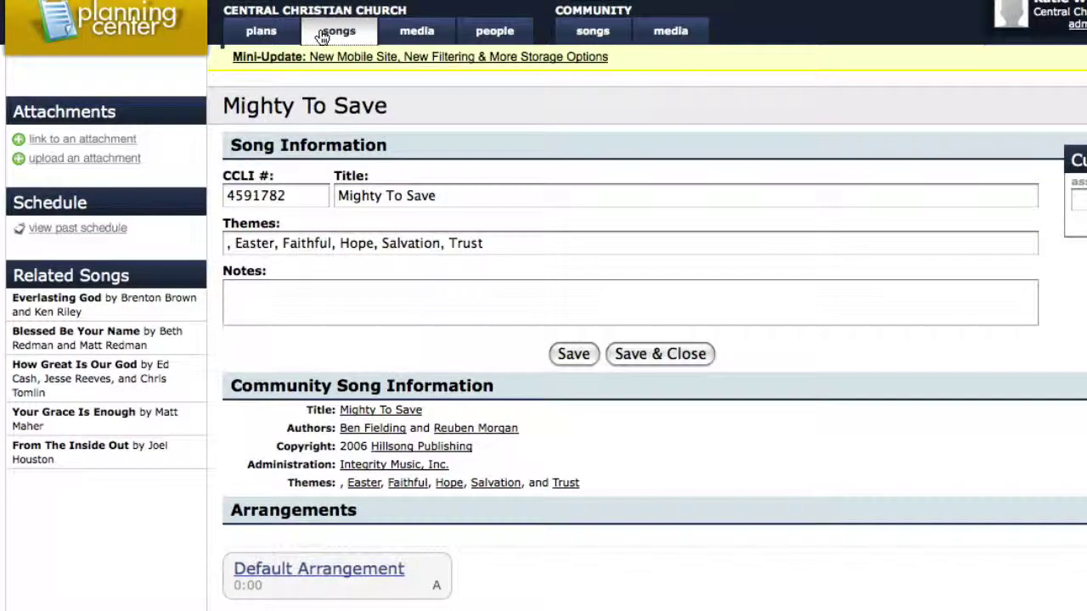
# Go back to the songs list and scroll to the sidebar's Custom Properties
pyautogui.click(323, 34)
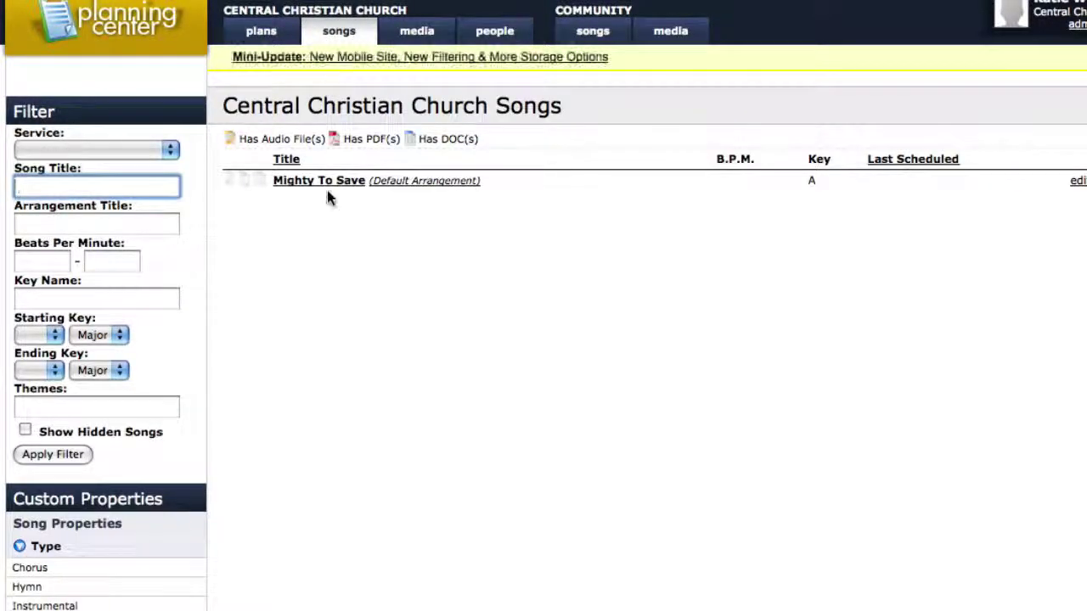
pyautogui.scroll(-5, 191, 416)
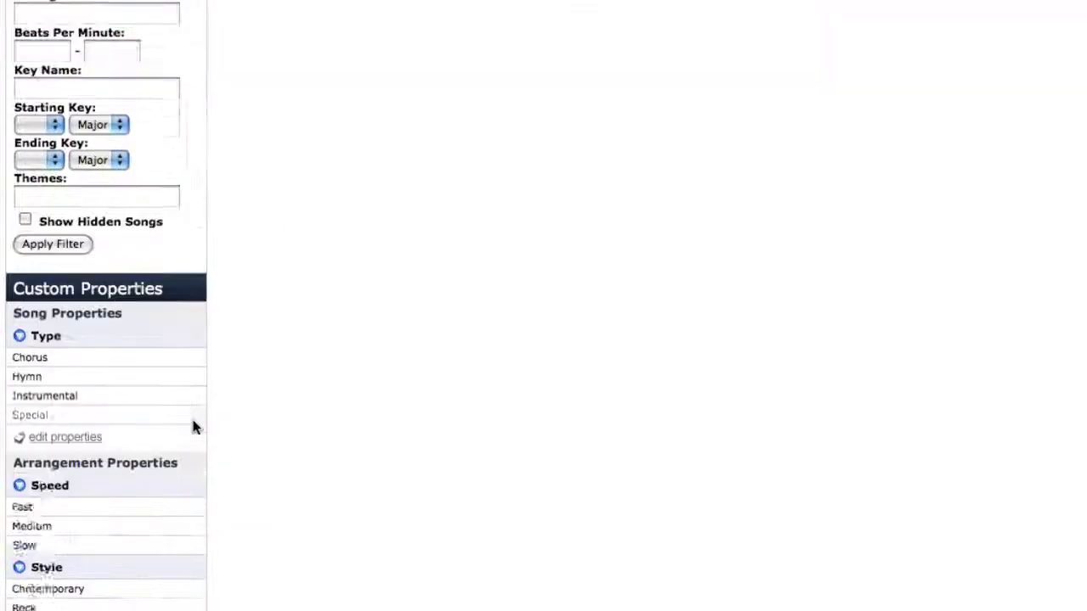
pyautogui.scroll(-2, 191, 421)
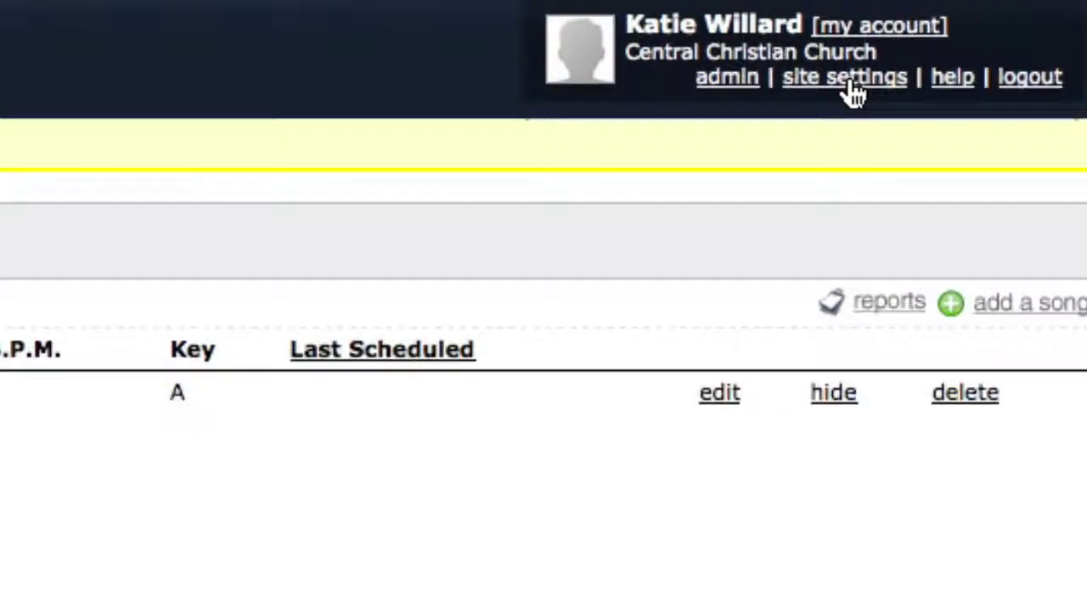
# Open Site Settings and scroll through the Basic plan, General, MP3 and CCLI options
pyautogui.click(849, 85)
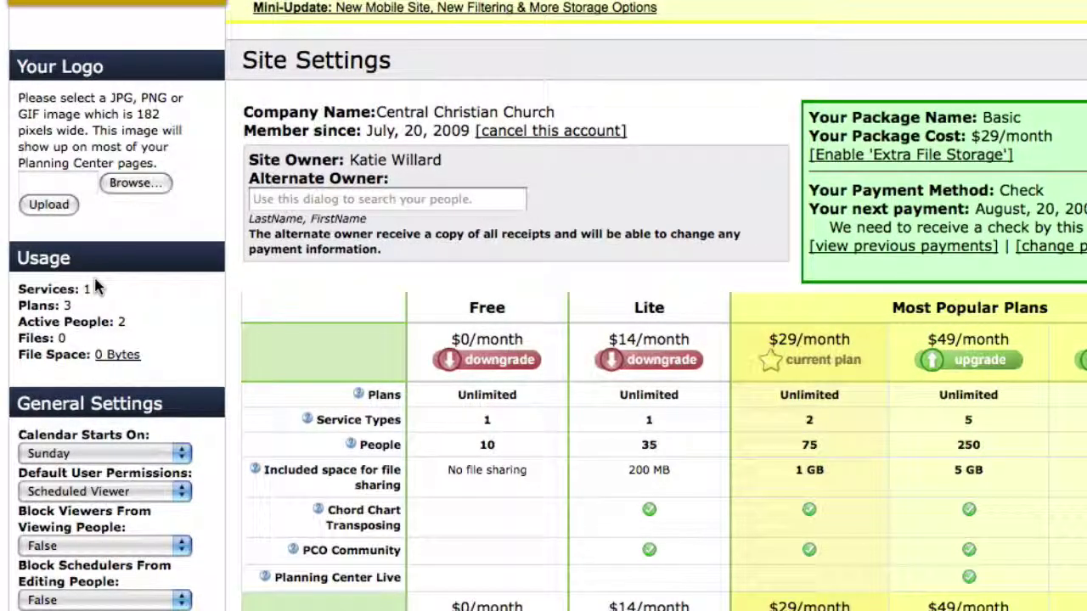
pyautogui.scroll(-4, 98, 314)
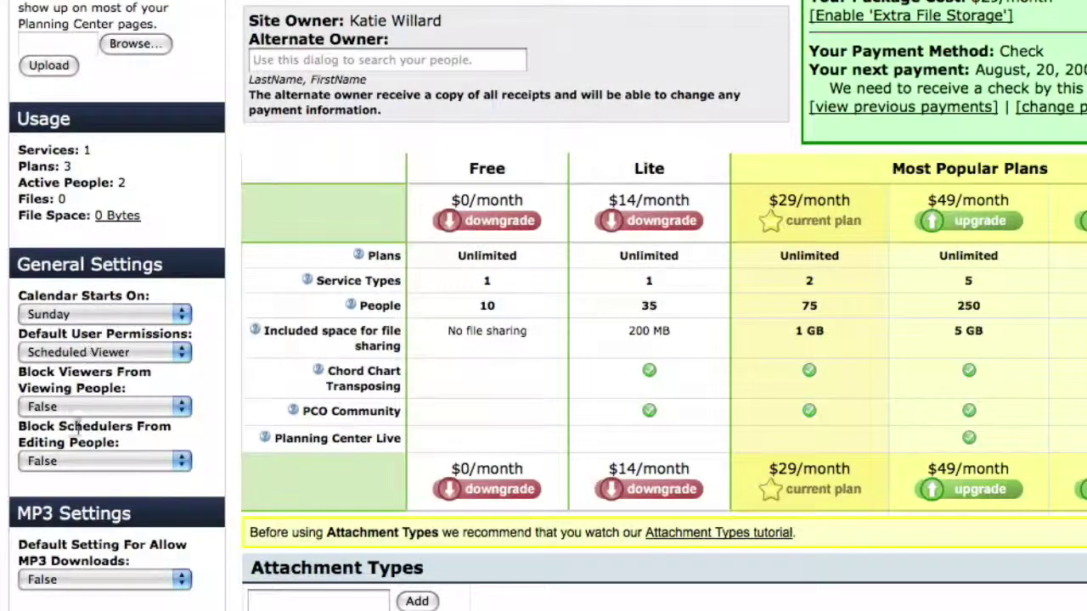
pyautogui.scroll(-6, 78, 431)
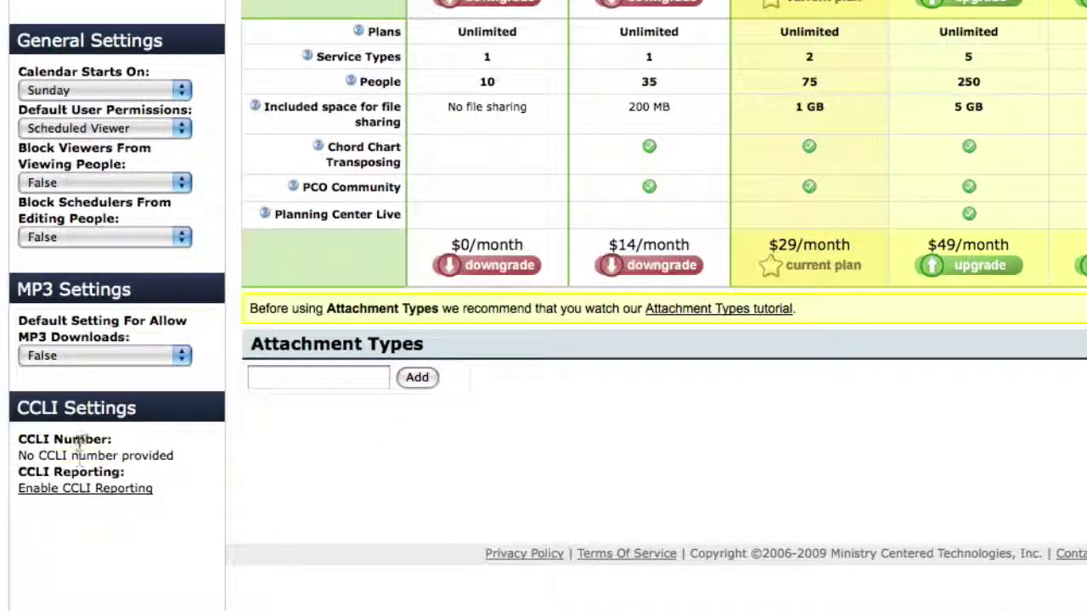